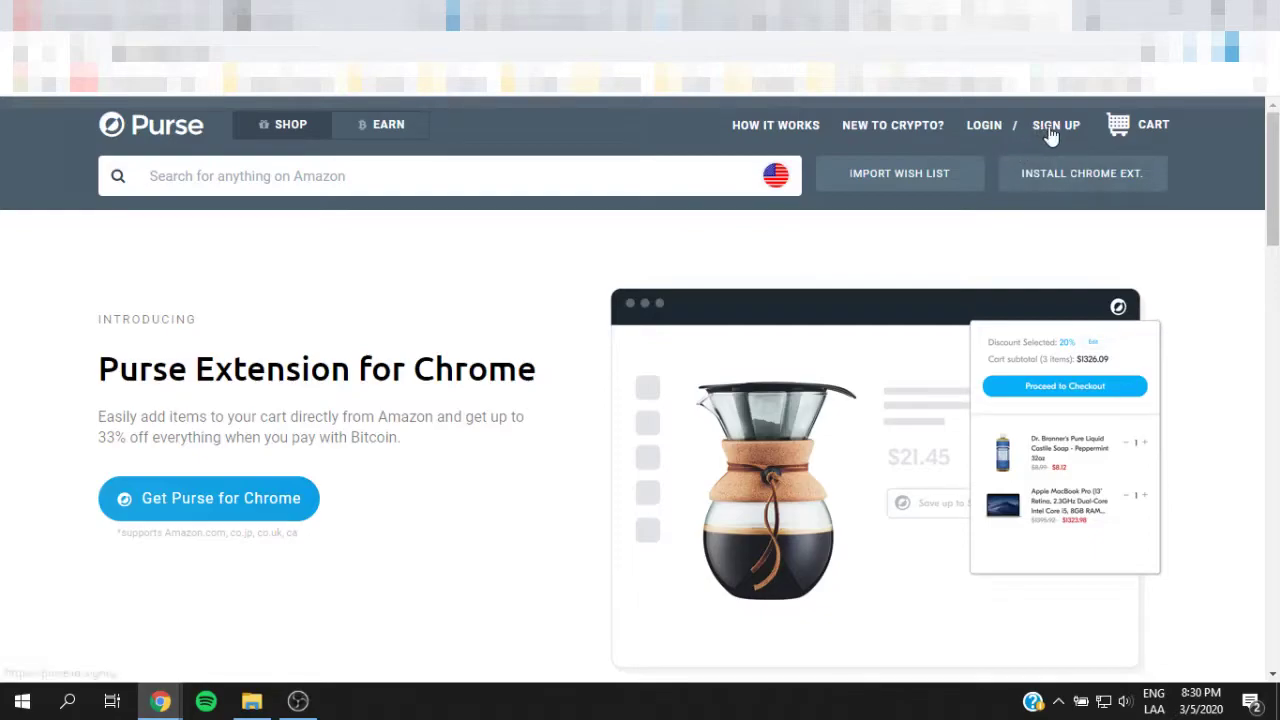
Step: Try the Purse.io sign-up form by submitting it with empty email, username and password fields
left_click(1050, 126)
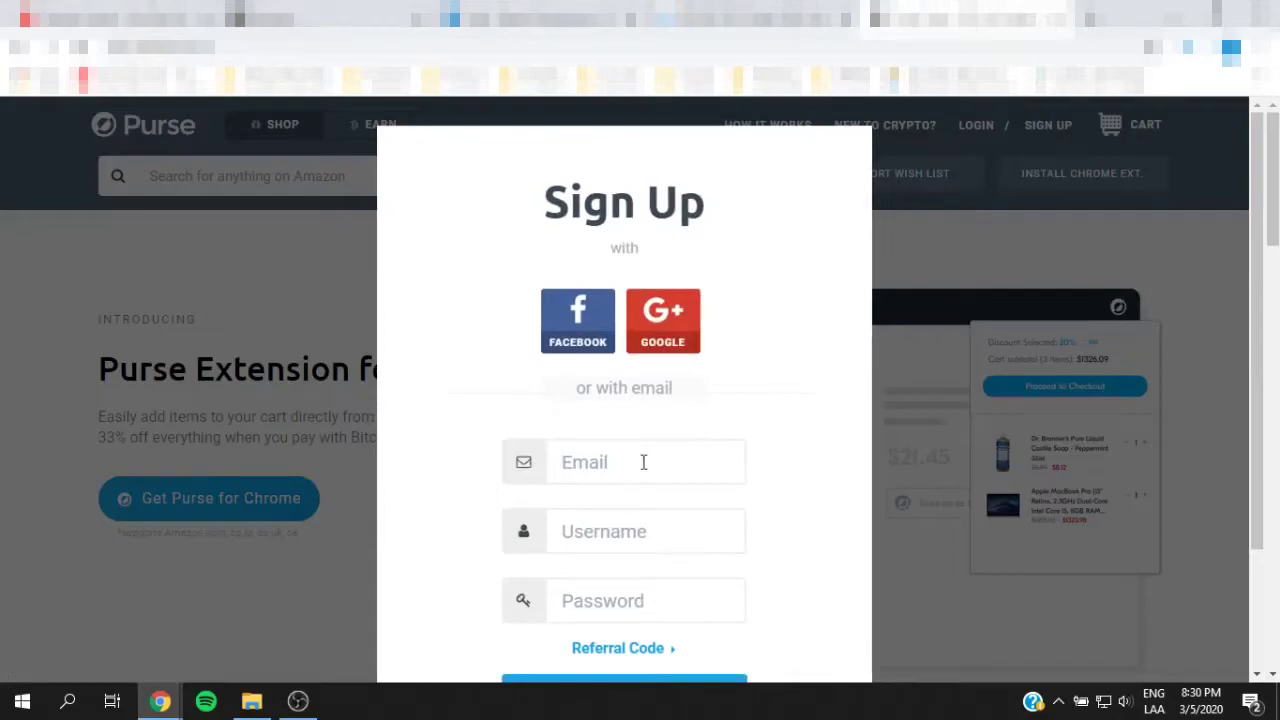
left_click(735, 468)
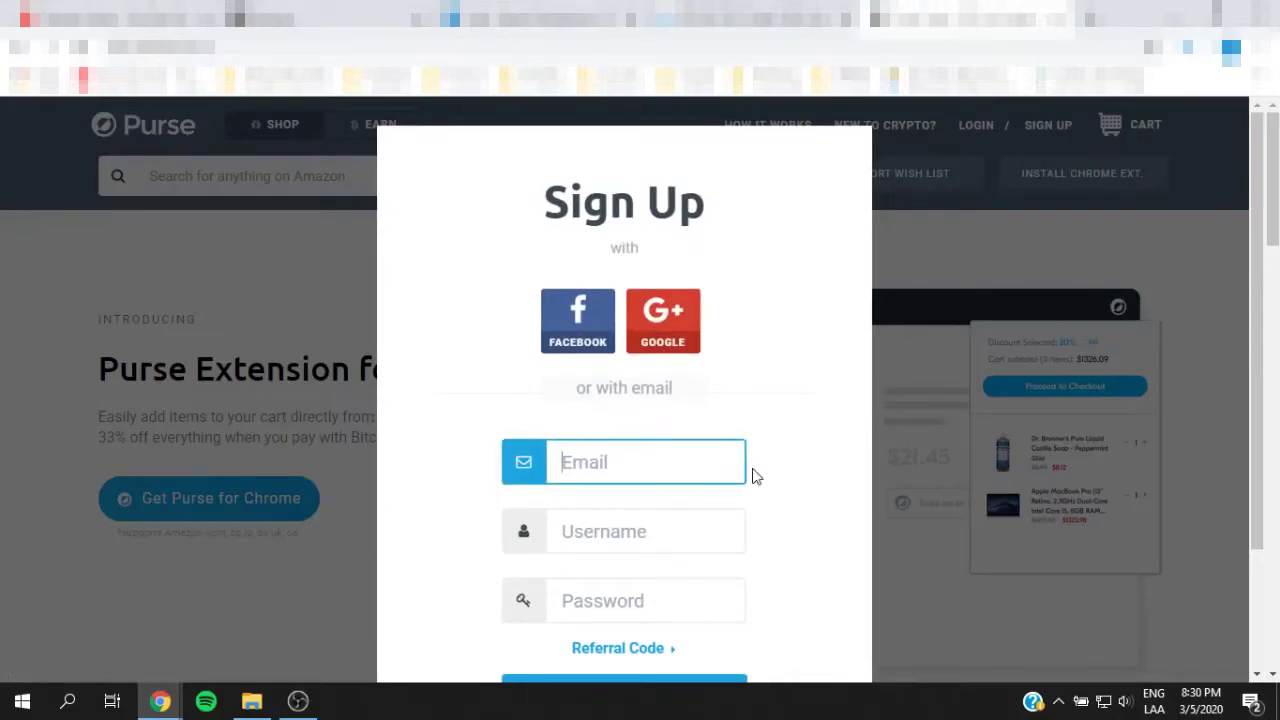
left_click(644, 537)
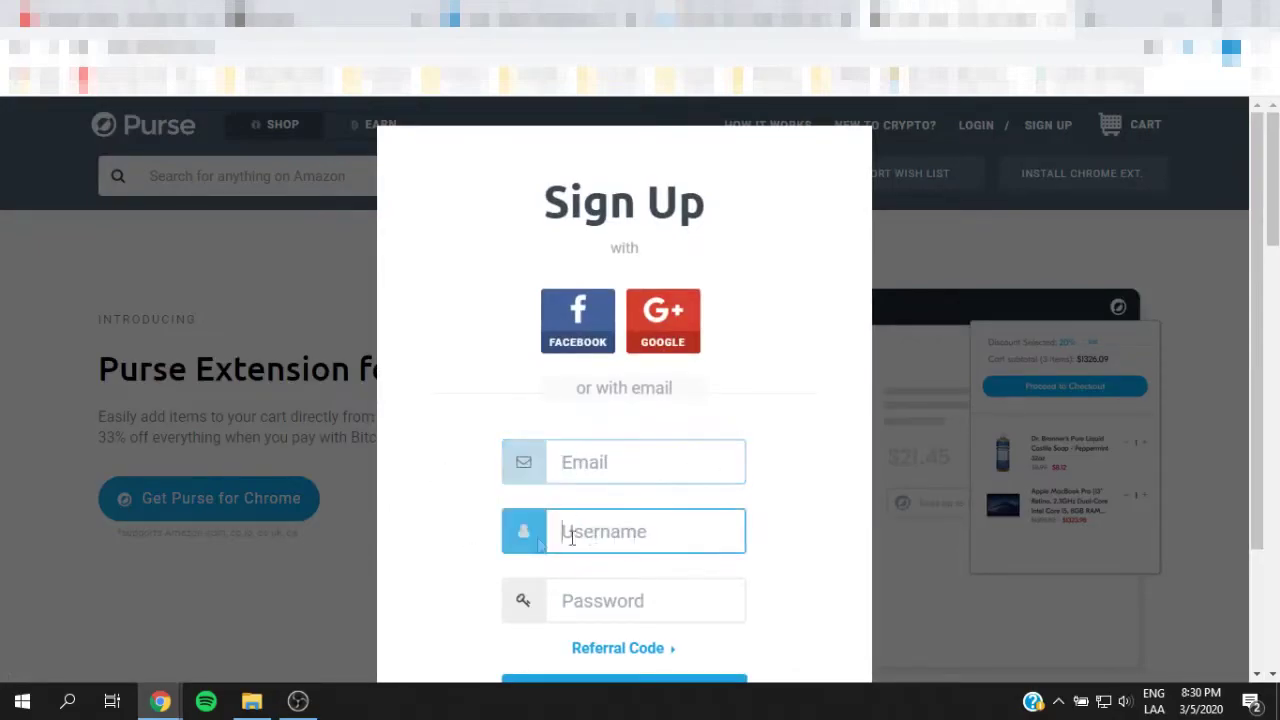
left_click(650, 606)
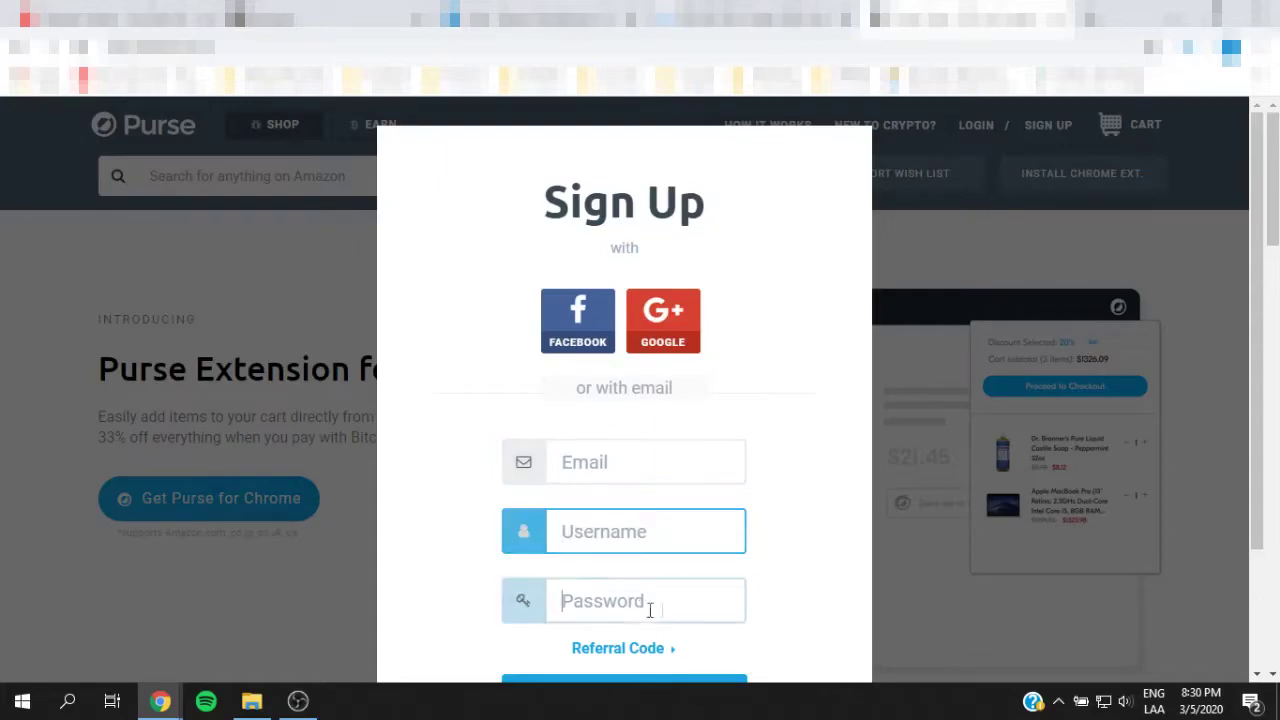
scroll(780, 543, "down", 2)
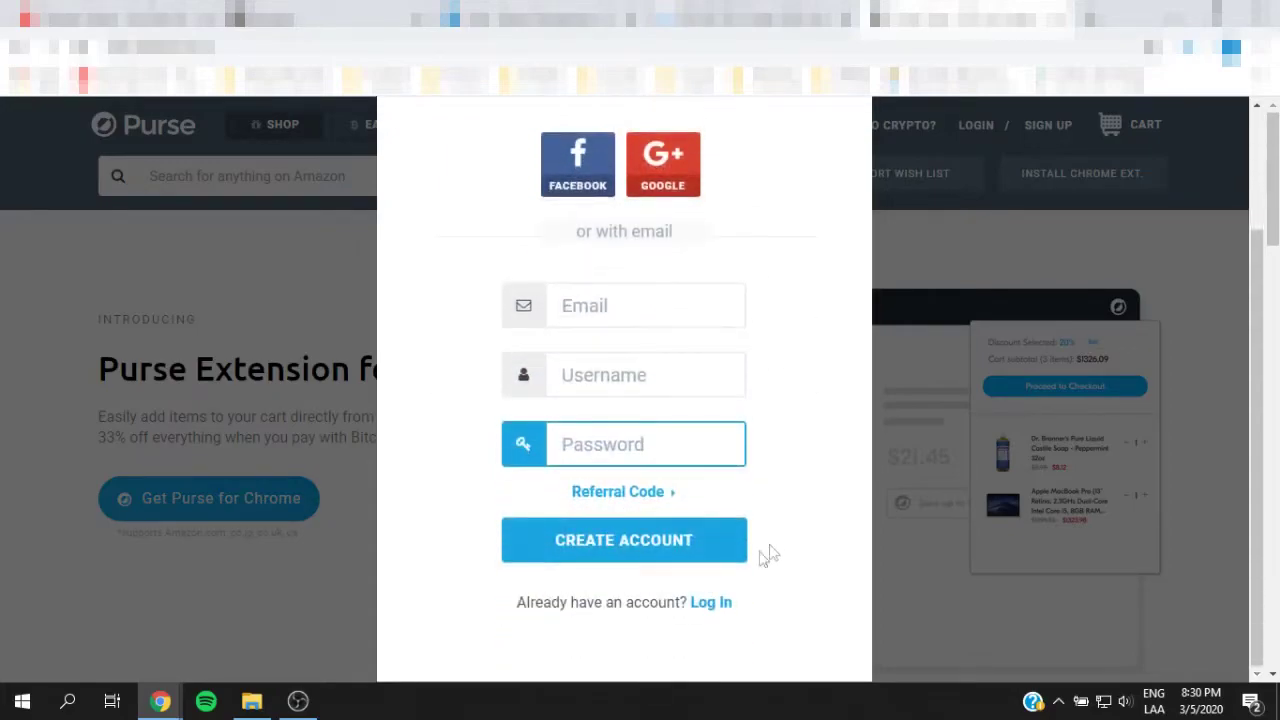
left_click(657, 552)
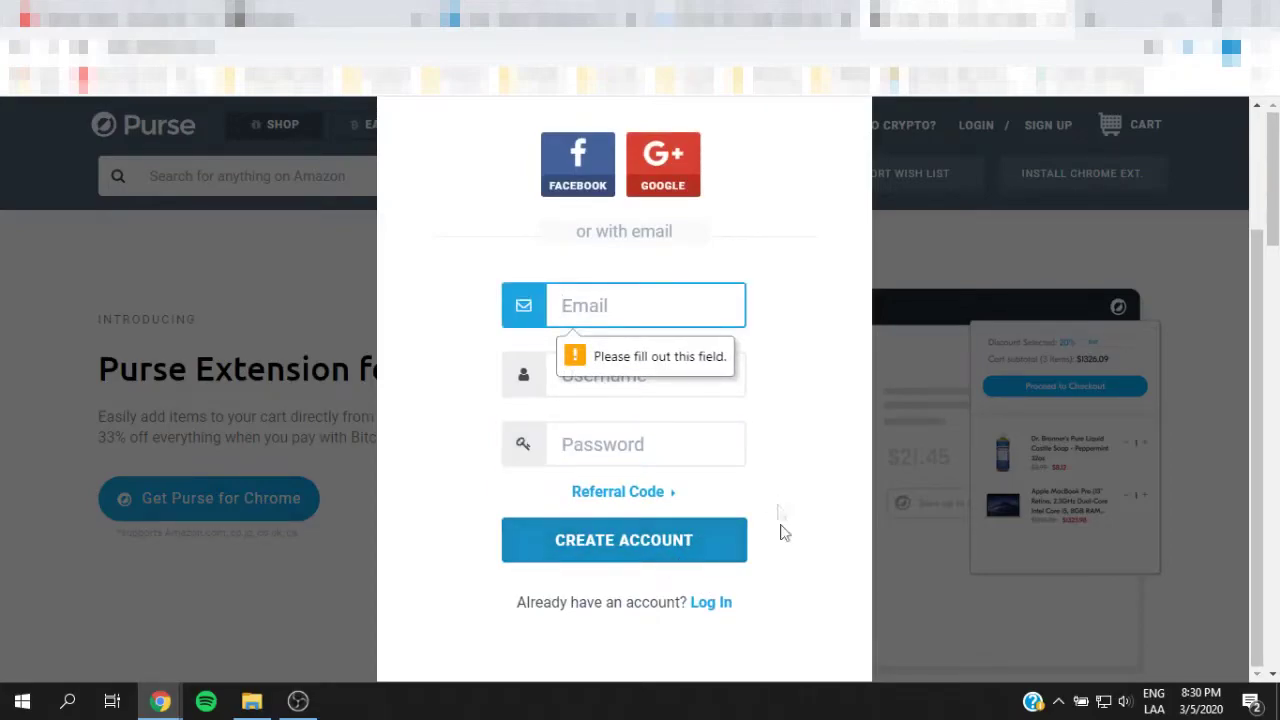
Step: Log in with the saved account credentials and enter the two-factor authenticator code
left_click(716, 604)
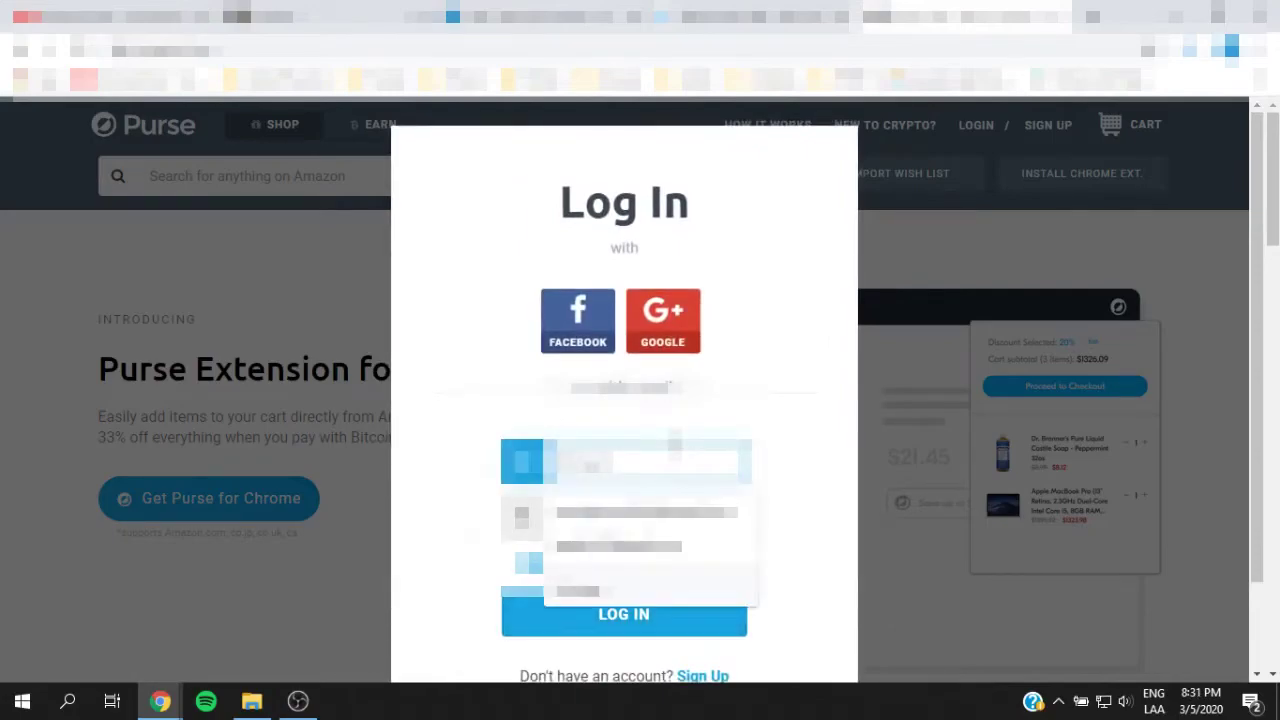
key("Return")
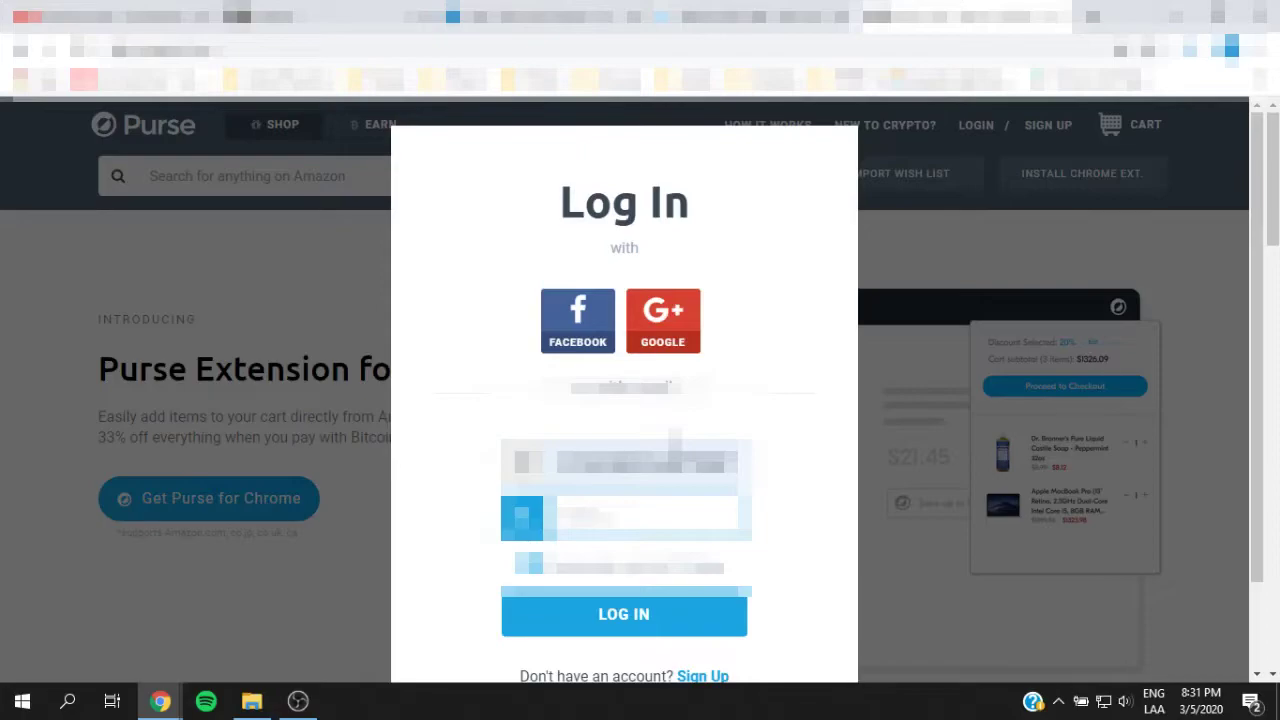
key("Return")
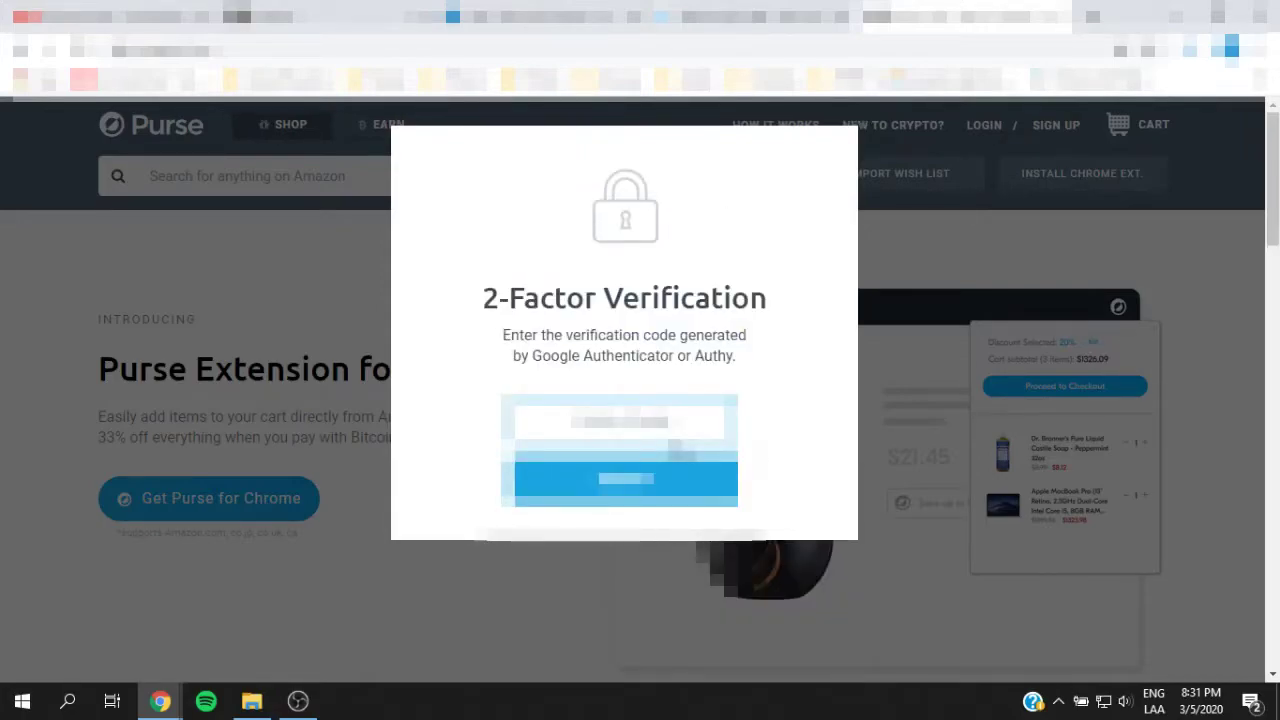
type("12")
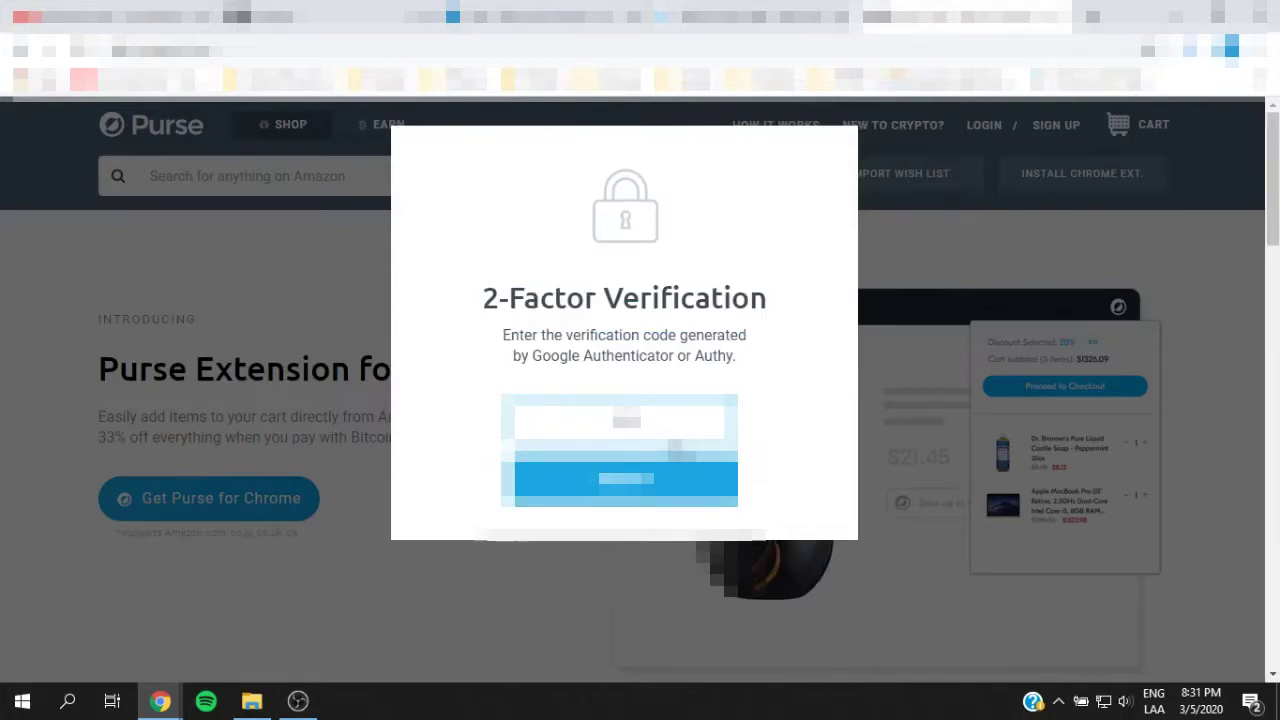
type("3456")
key("Return")
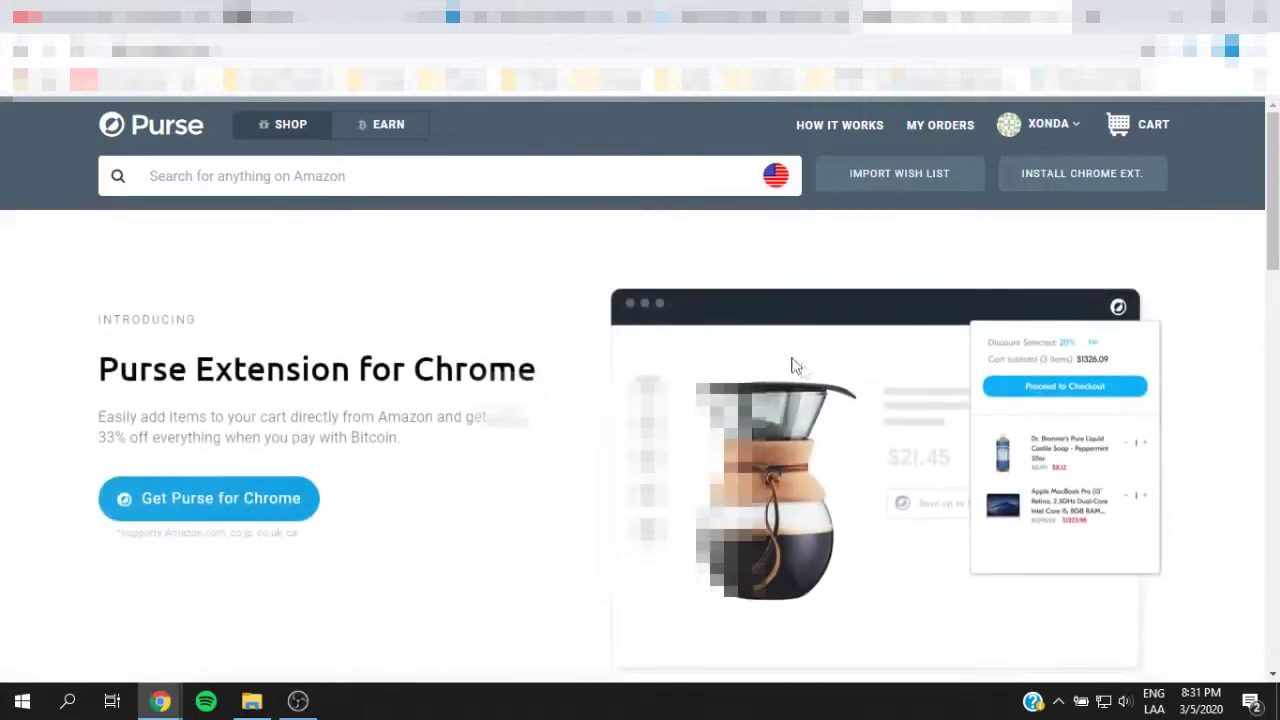
Step: Open the Earn offers list and decline the $30.91 and $31.09 offers
left_click(403, 141)
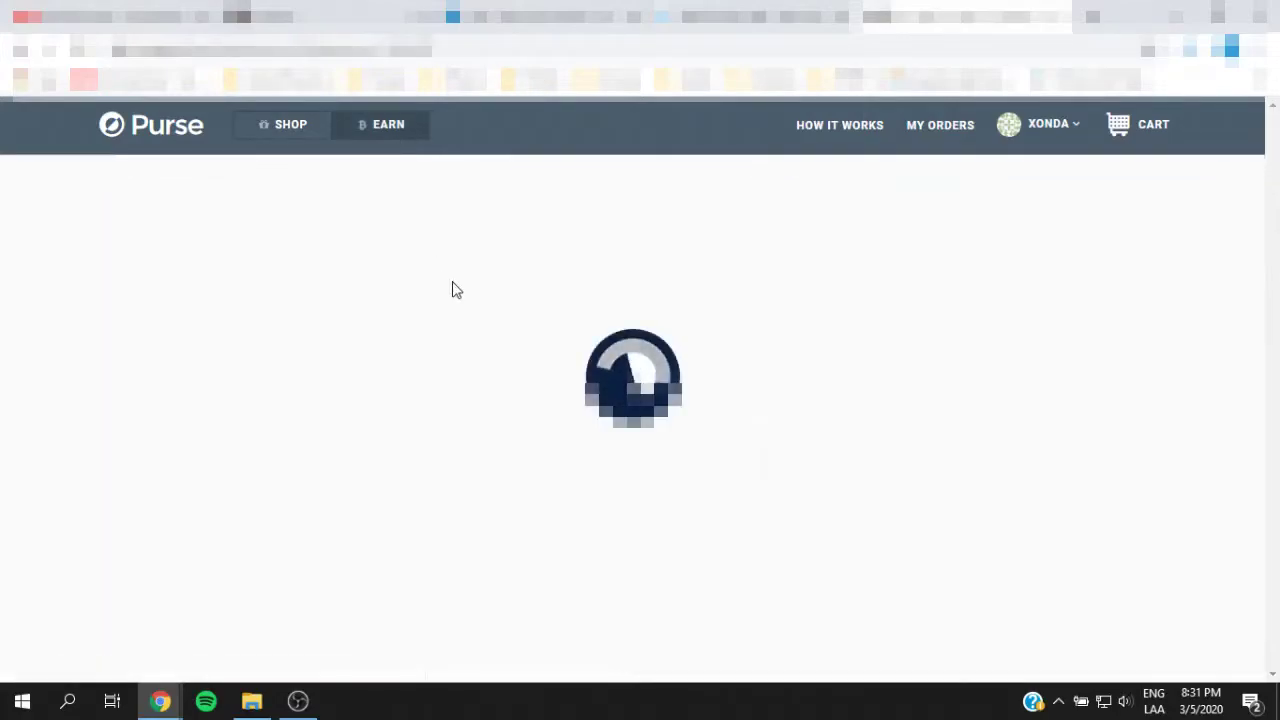
scroll(640, 420, "down", 6)
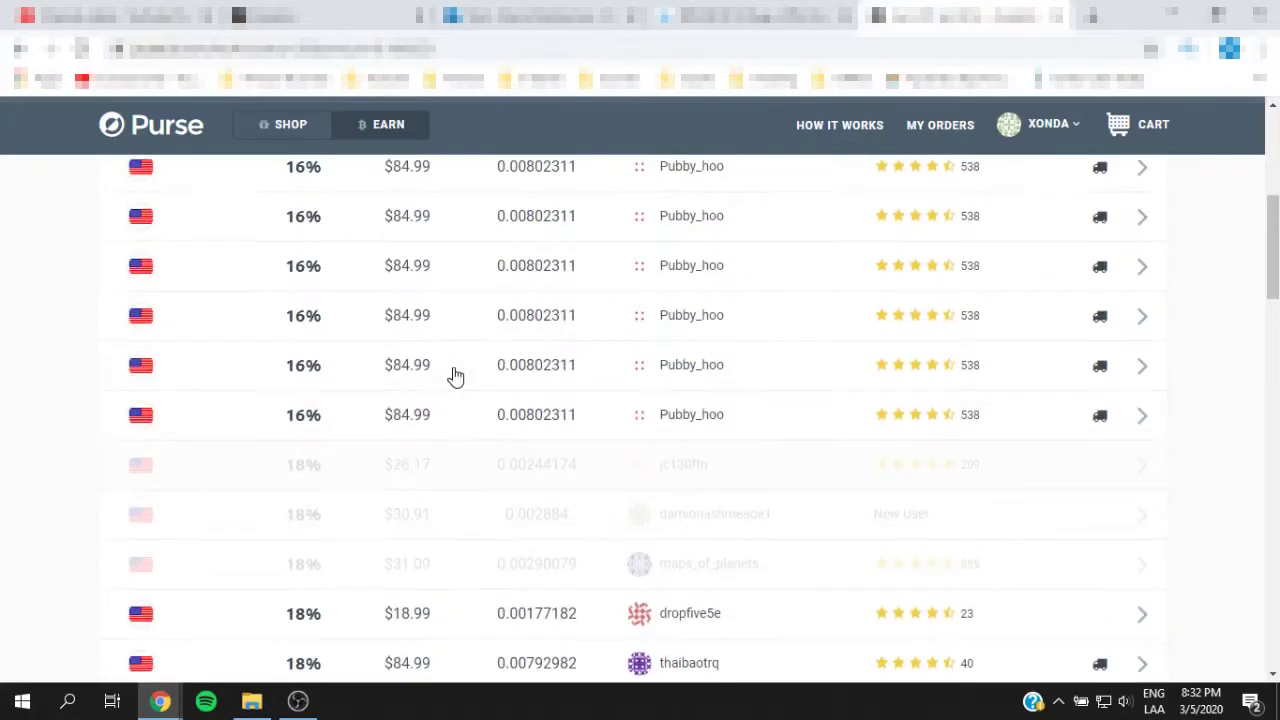
scroll(460, 416, "up", 2)
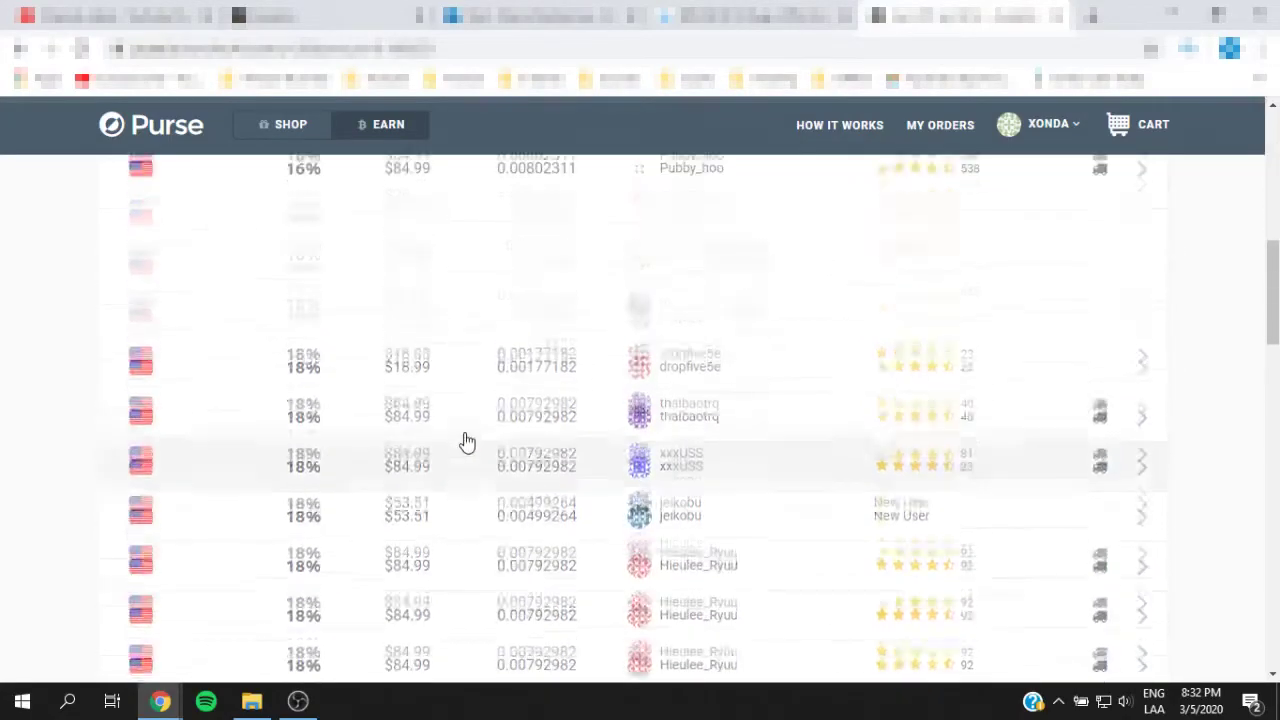
left_click(463, 428)
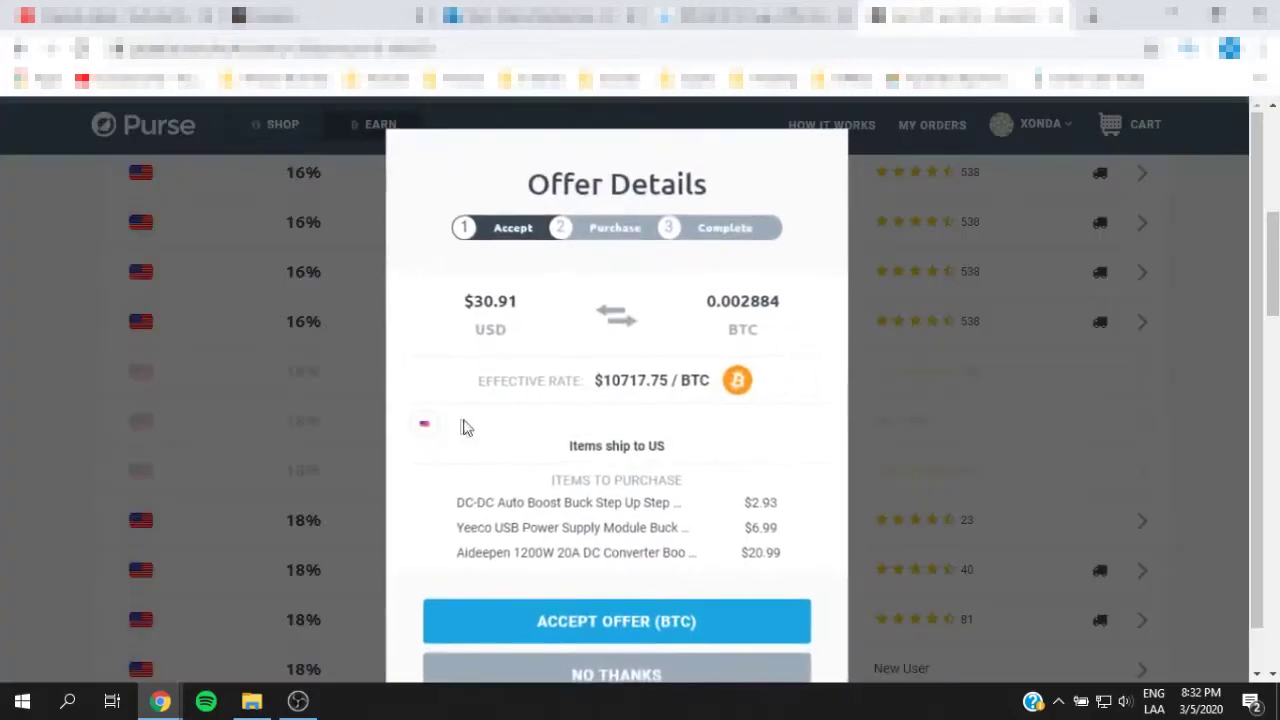
left_click(686, 684)
left_click(395, 469)
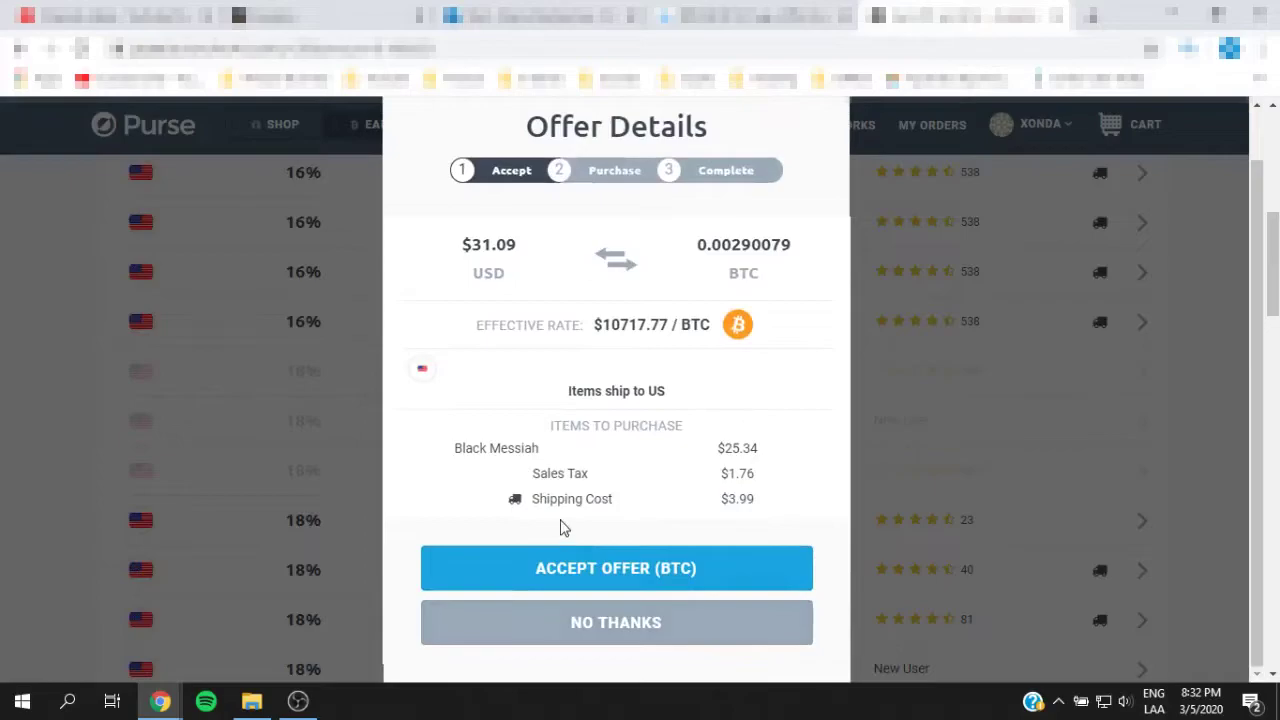
double_click(598, 498)
left_click(600, 620)
Step: Review the $33.90 offer's details and decline it
scroll(540, 507, "down", 2)
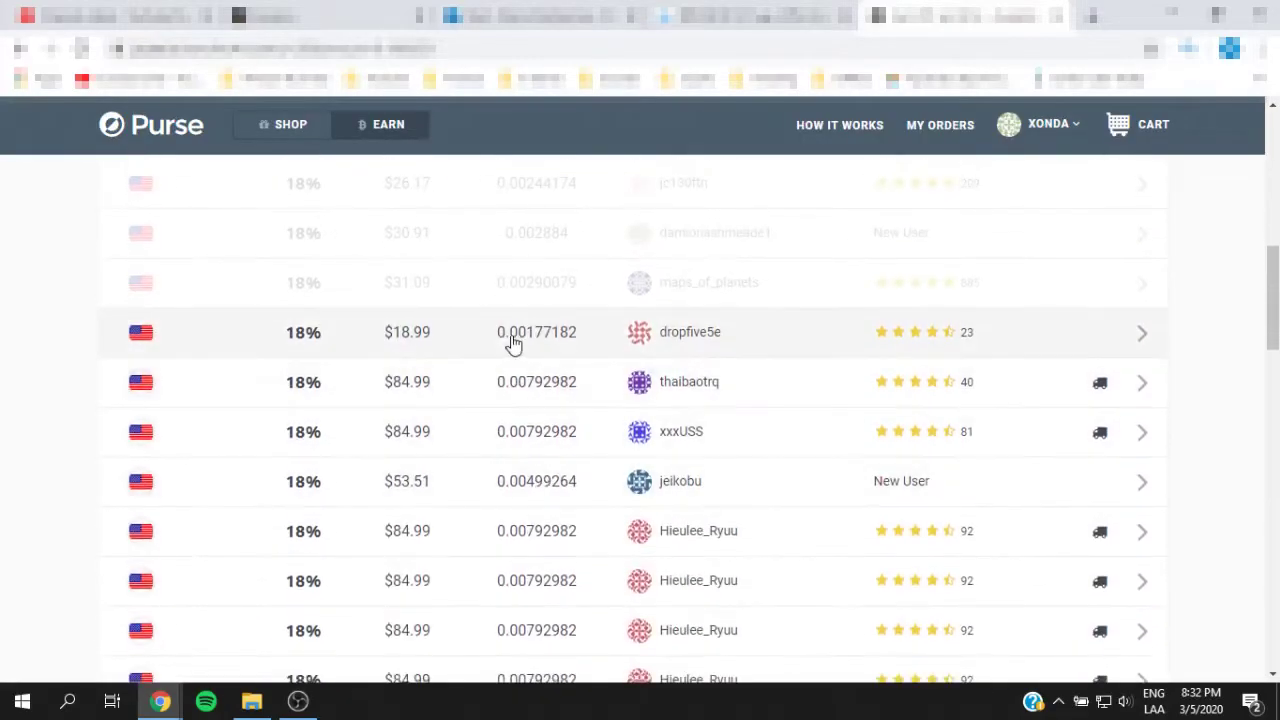
scroll(506, 400, "down", 5)
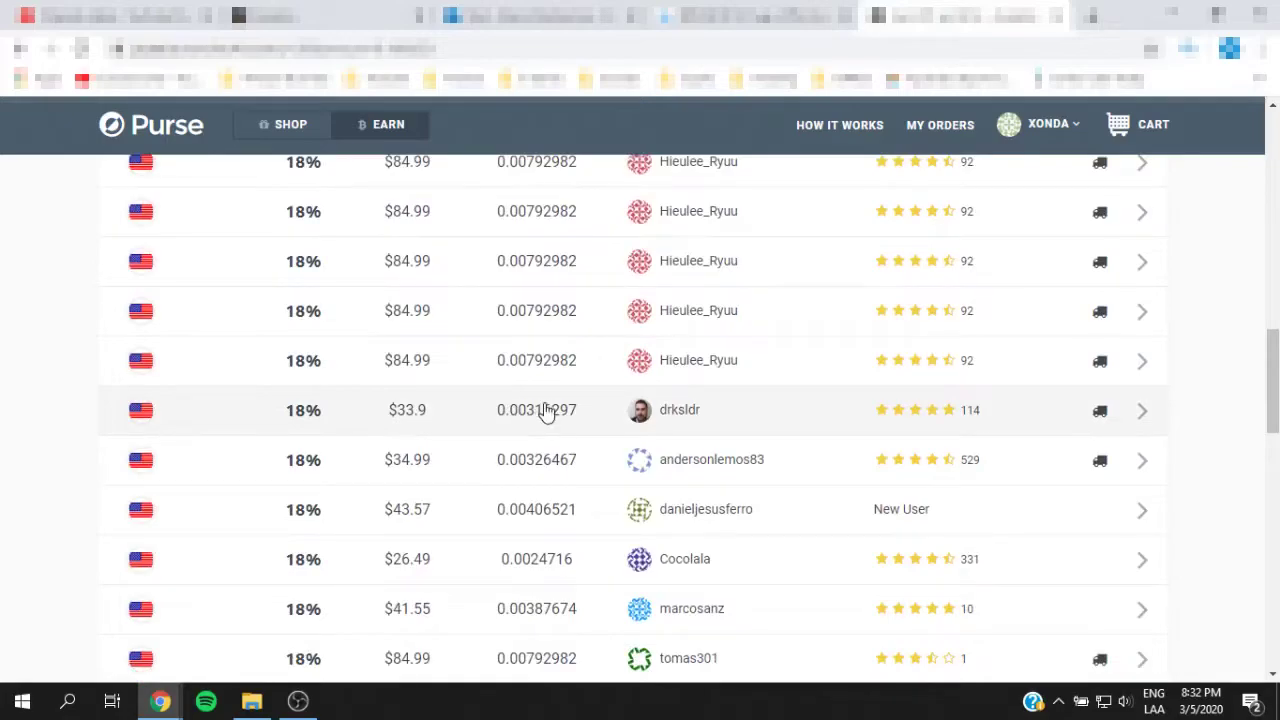
left_click(545, 410)
scroll(616, 450, "down", 2)
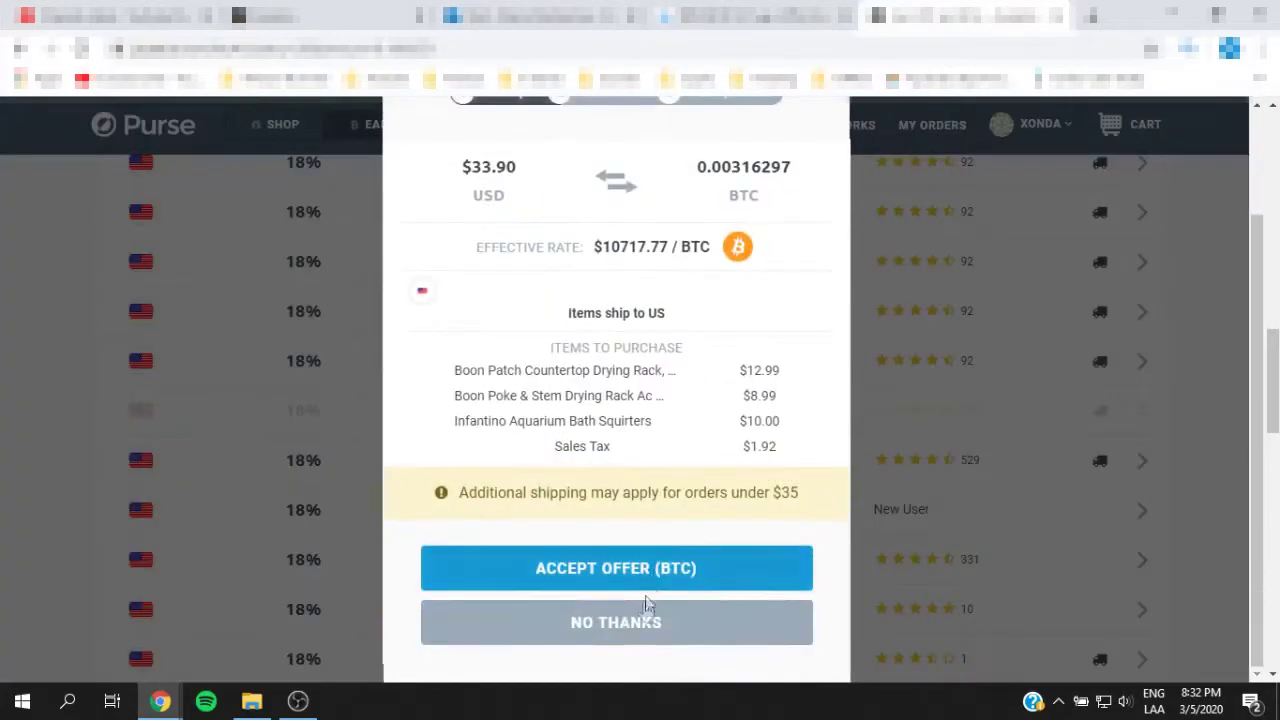
left_click(616, 623)
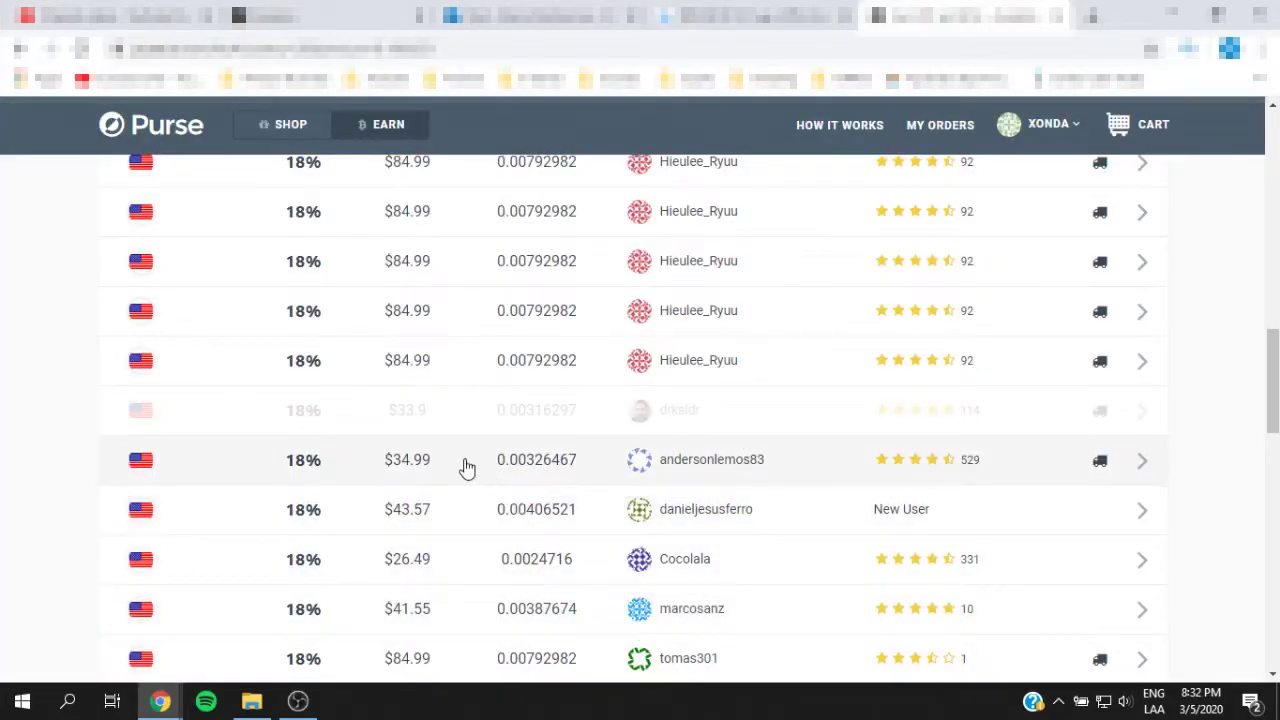
Step: Scroll further down the offers, loading 50 more, to review the 18–19% offers
scroll(520, 470, "down", 1)
scroll(460, 380, "down", 2)
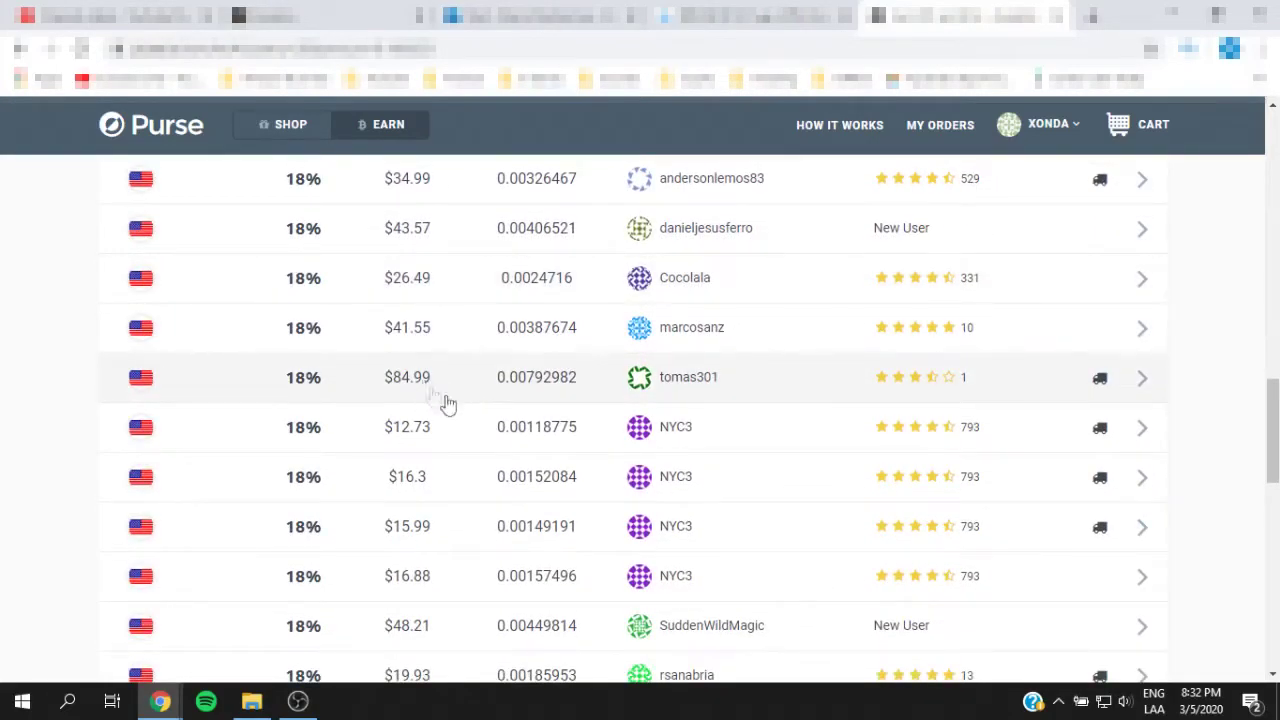
scroll(471, 394, "up", 1)
scroll(465, 370, "down", 3)
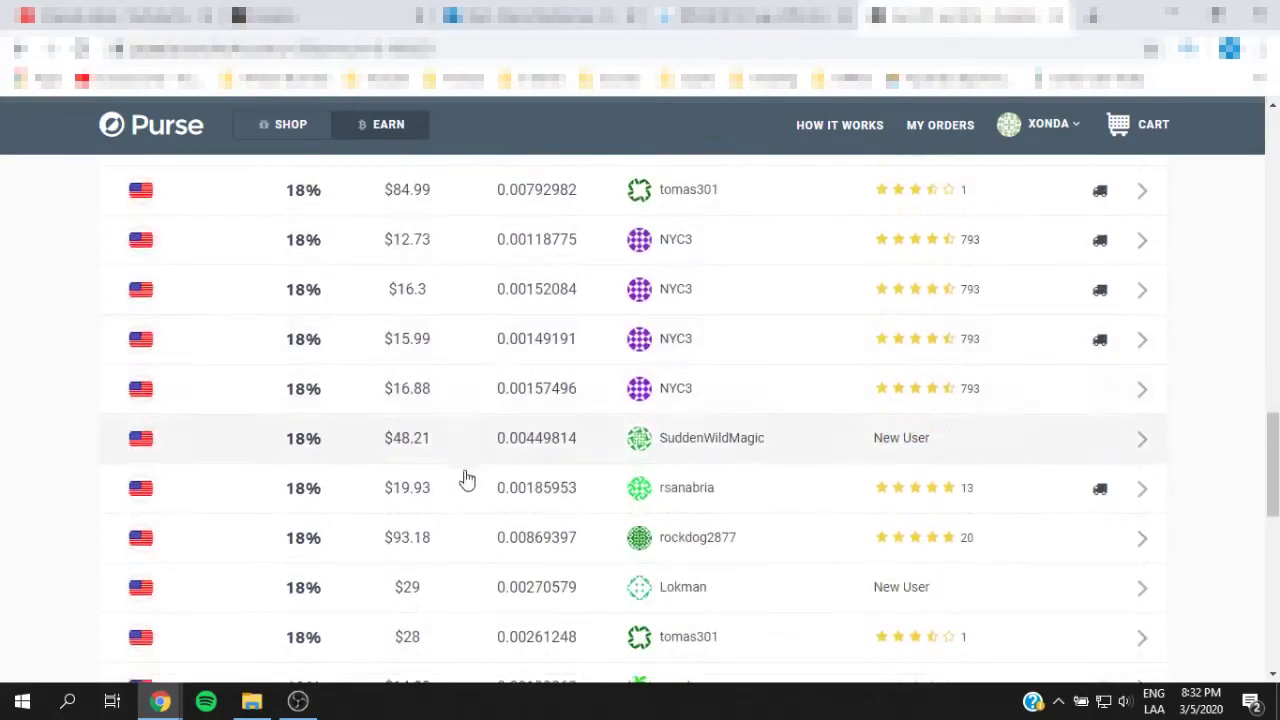
scroll(483, 583, "down", 2)
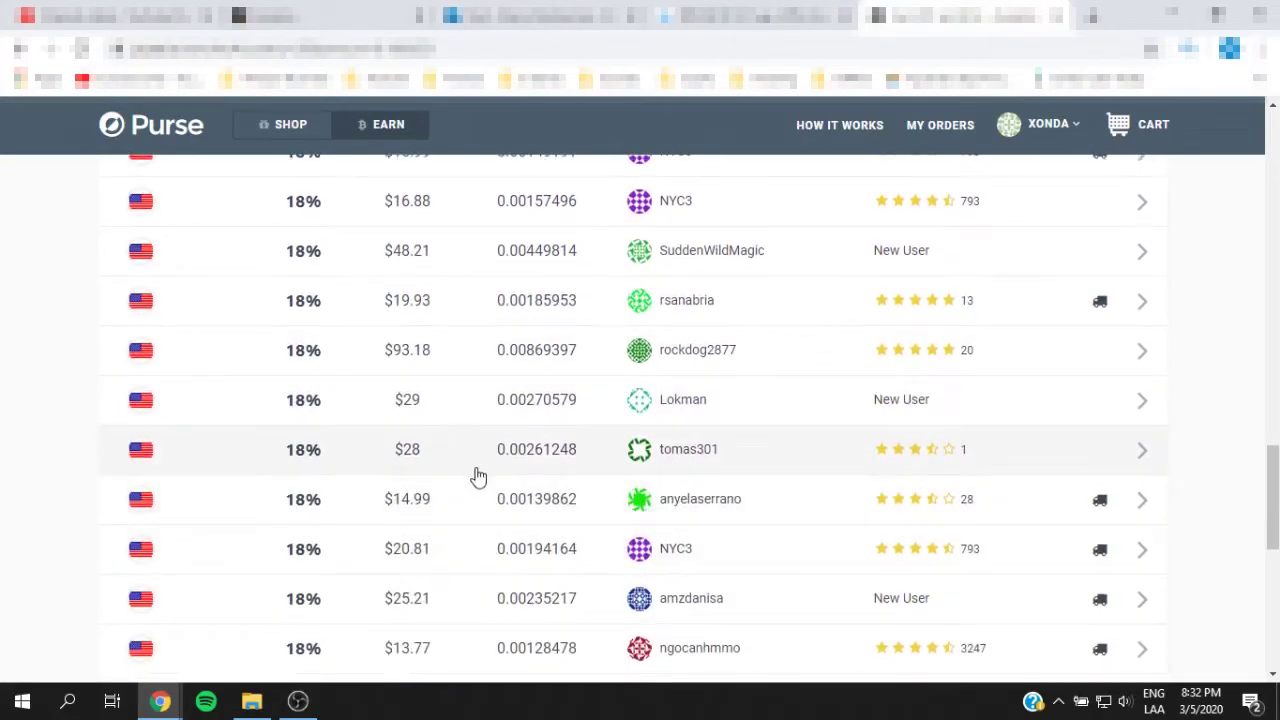
scroll(474, 514, "down", 2)
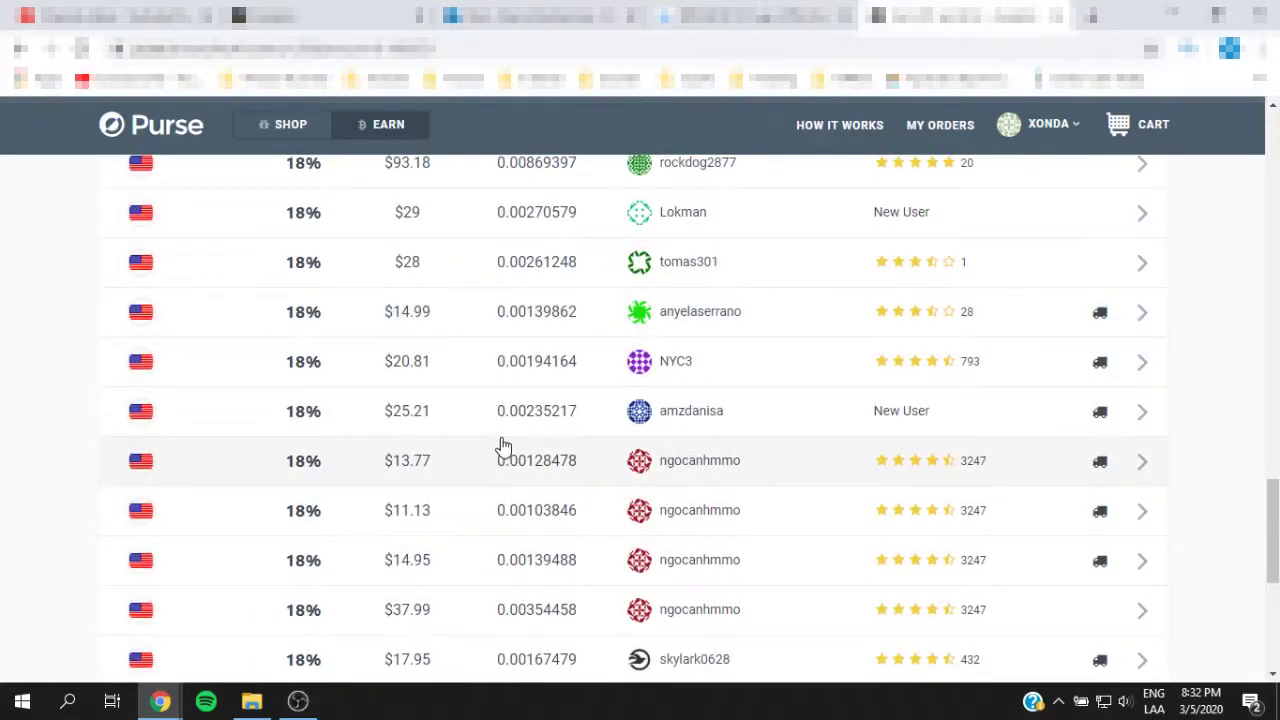
scroll(503, 445, "down", 2)
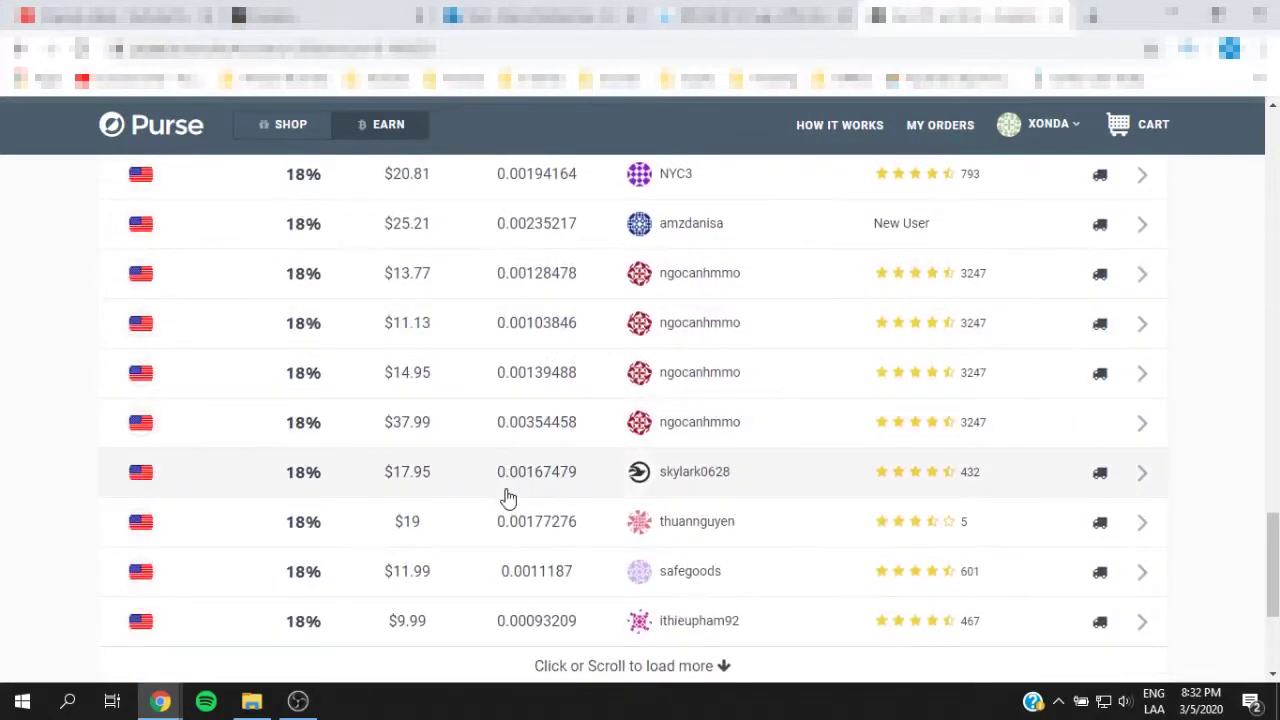
scroll(507, 497, "down", 2)
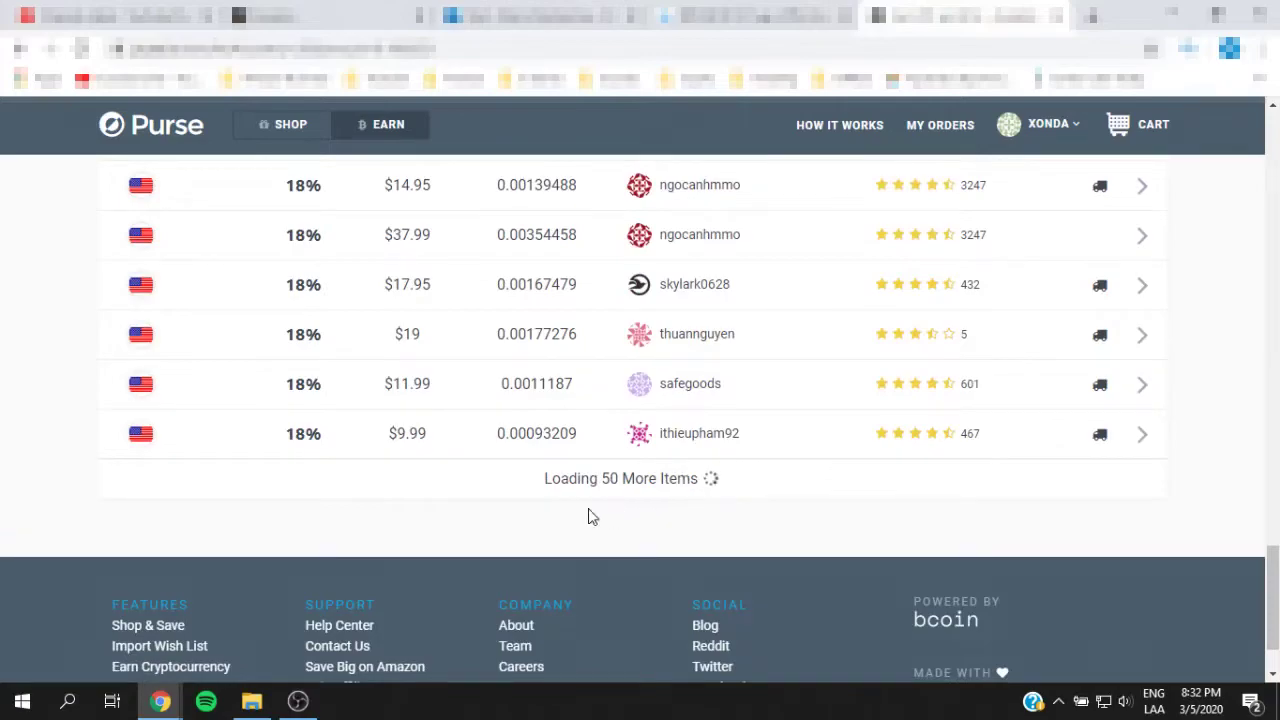
scroll(591, 517, "down", 2)
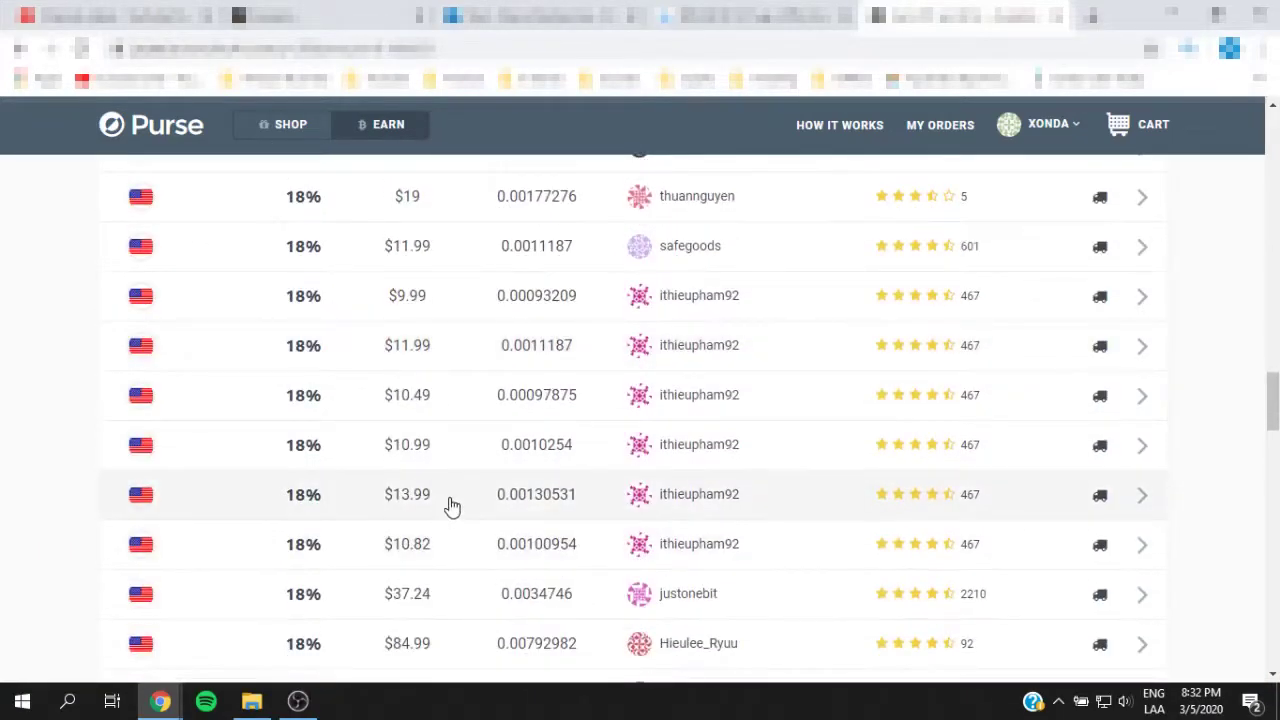
scroll(460, 508, "down", 1)
scroll(478, 502, "down", 2)
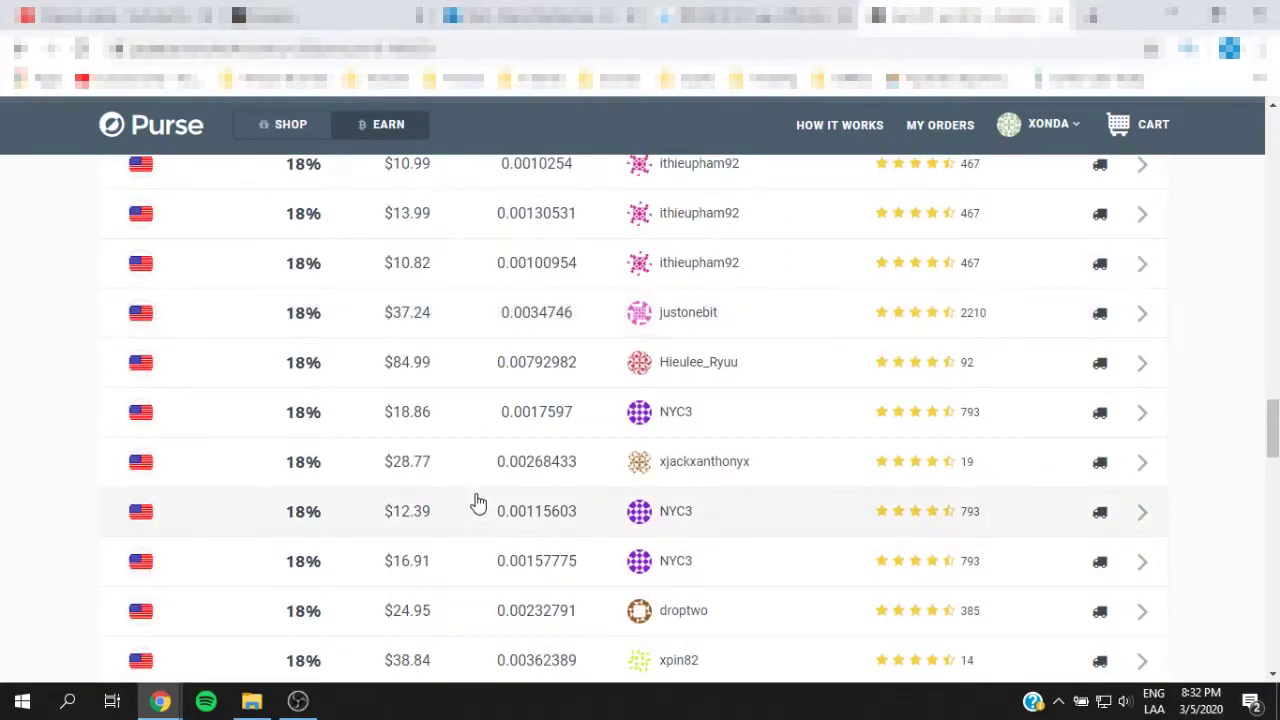
scroll(479, 500, "down", 1)
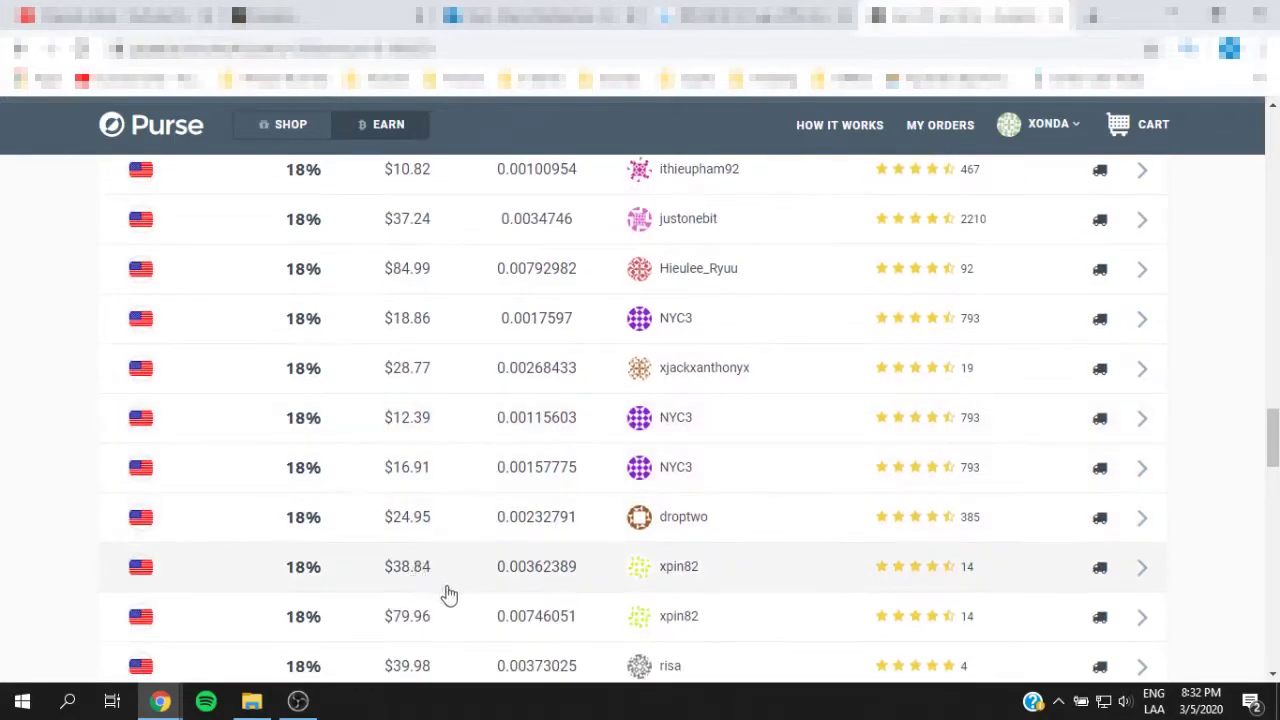
scroll(455, 588, "down", 1)
scroll(464, 560, "down", 2)
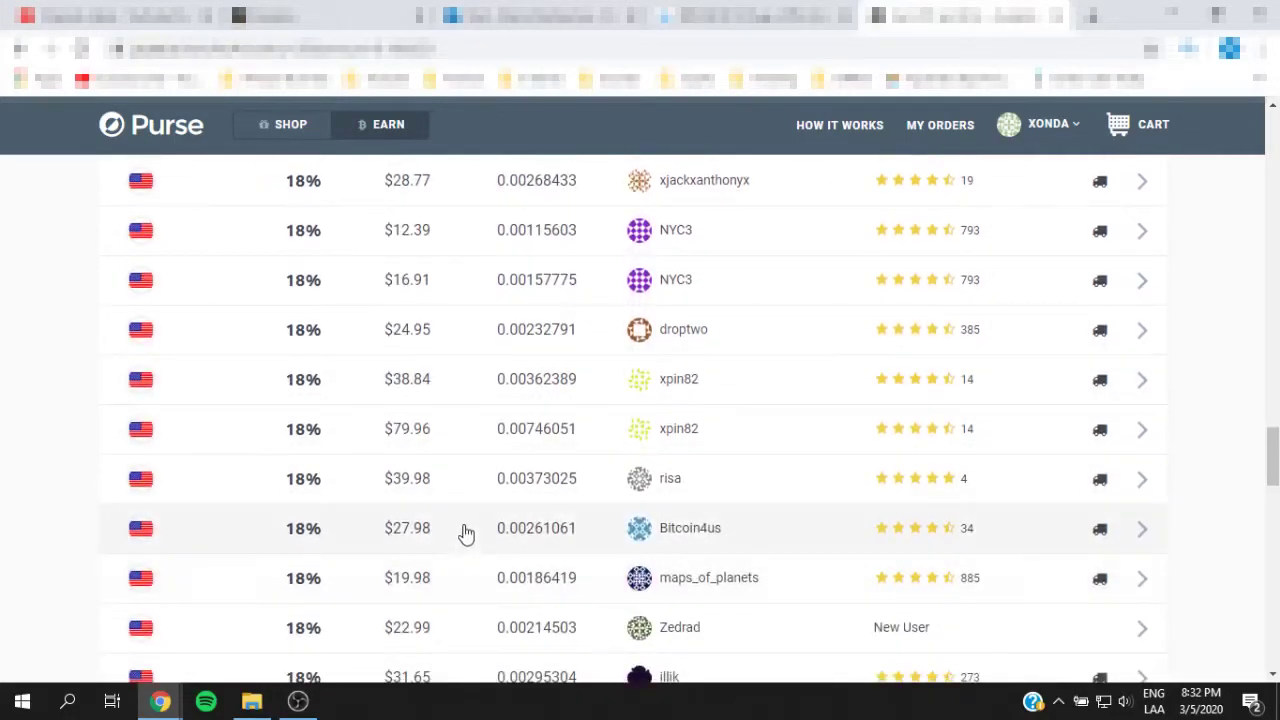
scroll(450, 588, "down", 2)
Step: Review and accept the $31.65 offer for three WAKA Official Kickballs for bitcoin
left_click(450, 587)
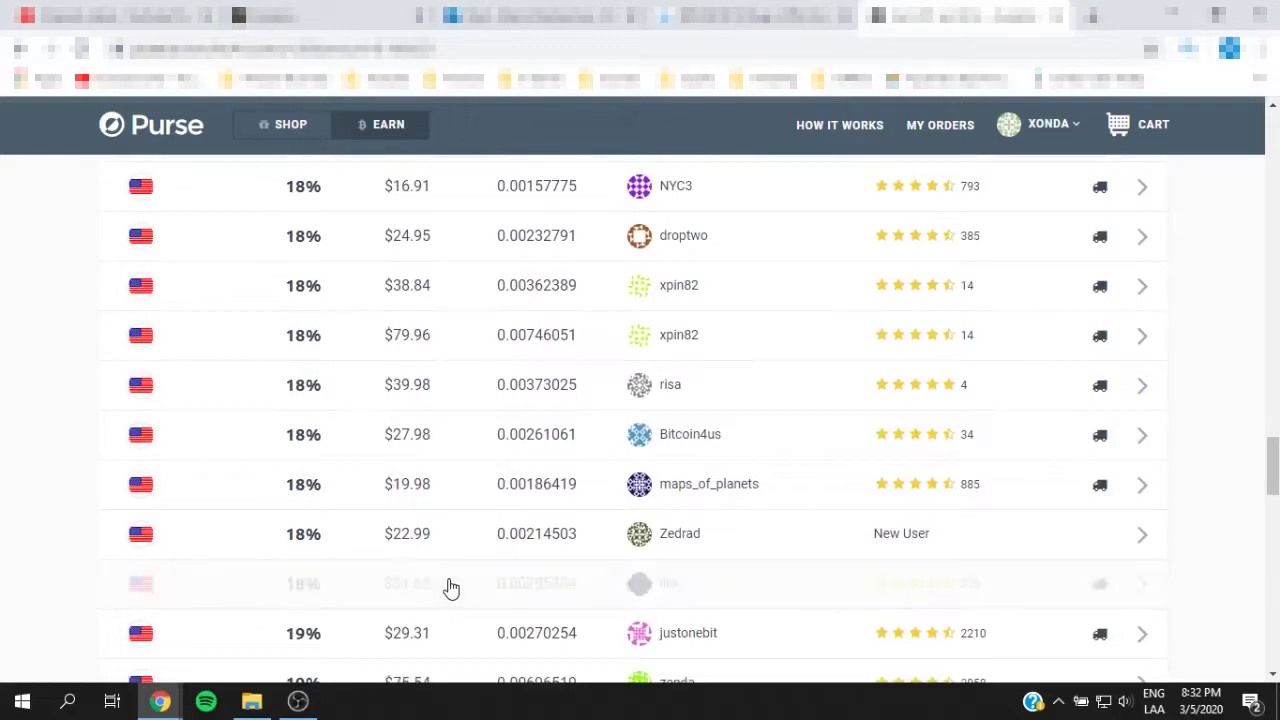
scroll(571, 543, "down", 1)
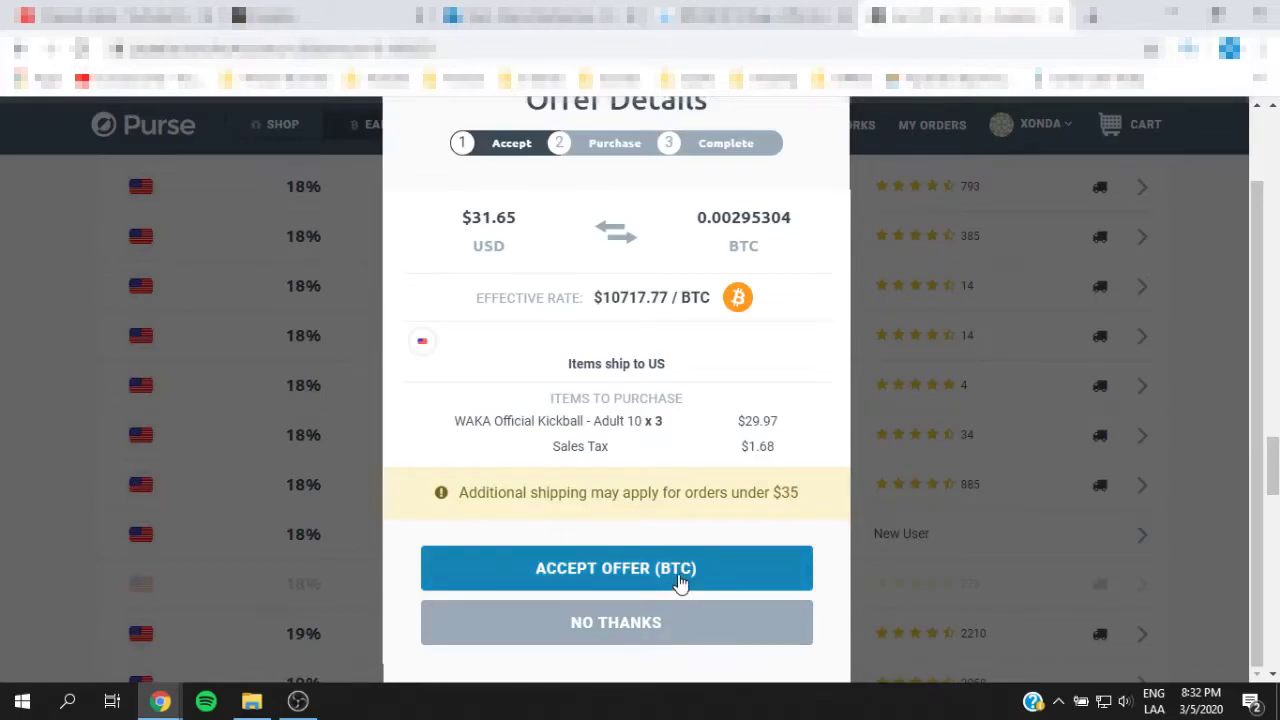
left_click(674, 583)
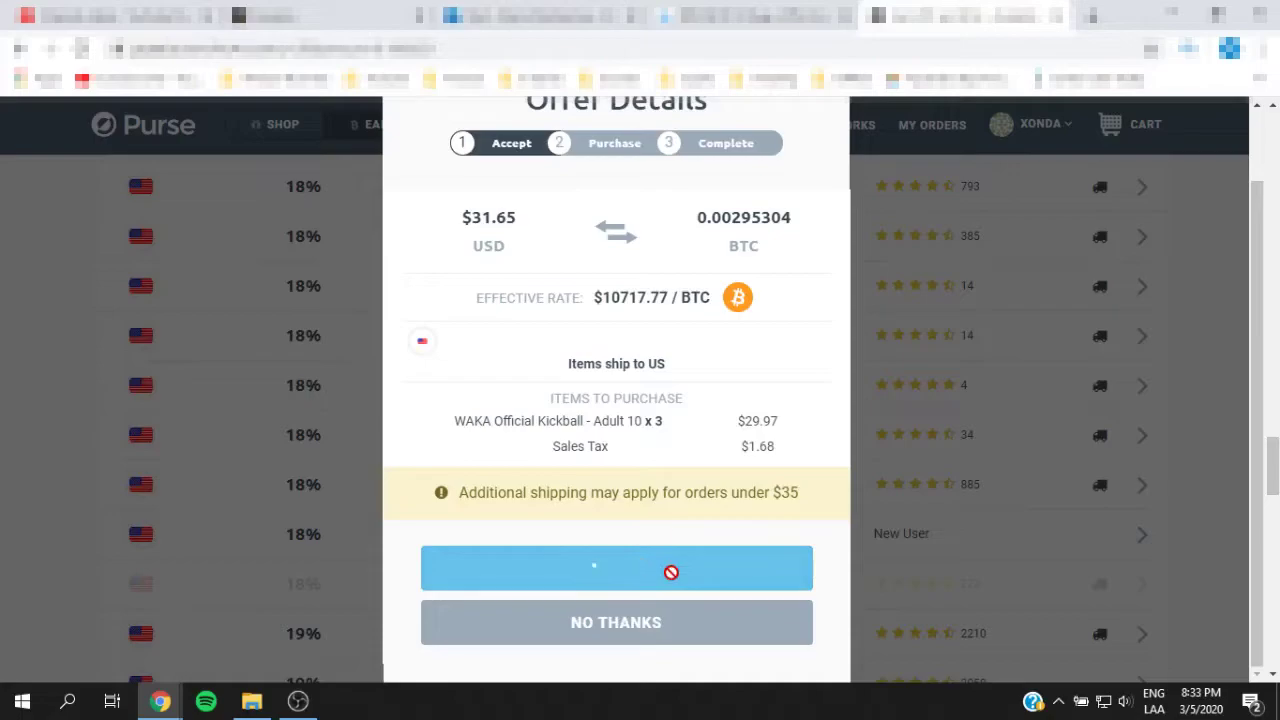
mouse_move(663, 292)
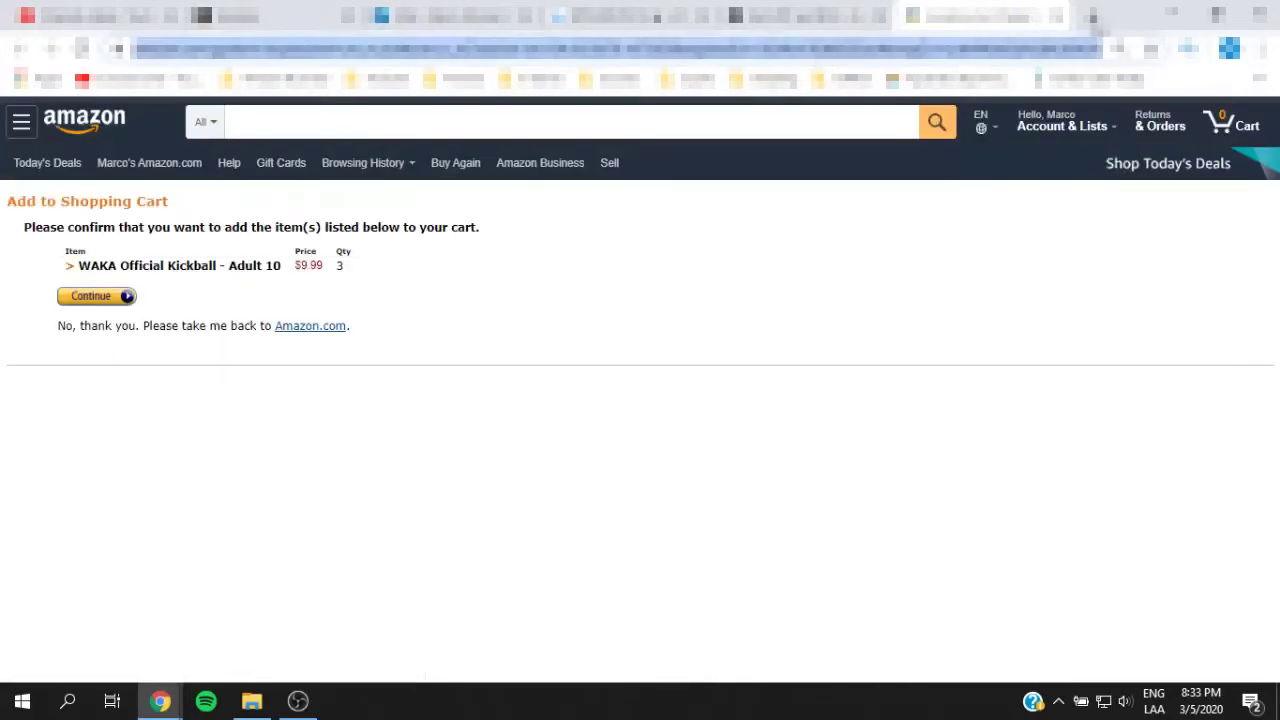
Step: Load the offer's add-to-cart link in Chrome and add three WAKA kickballs to the Amazon cart
key("alt+Tab")
key("Tab")
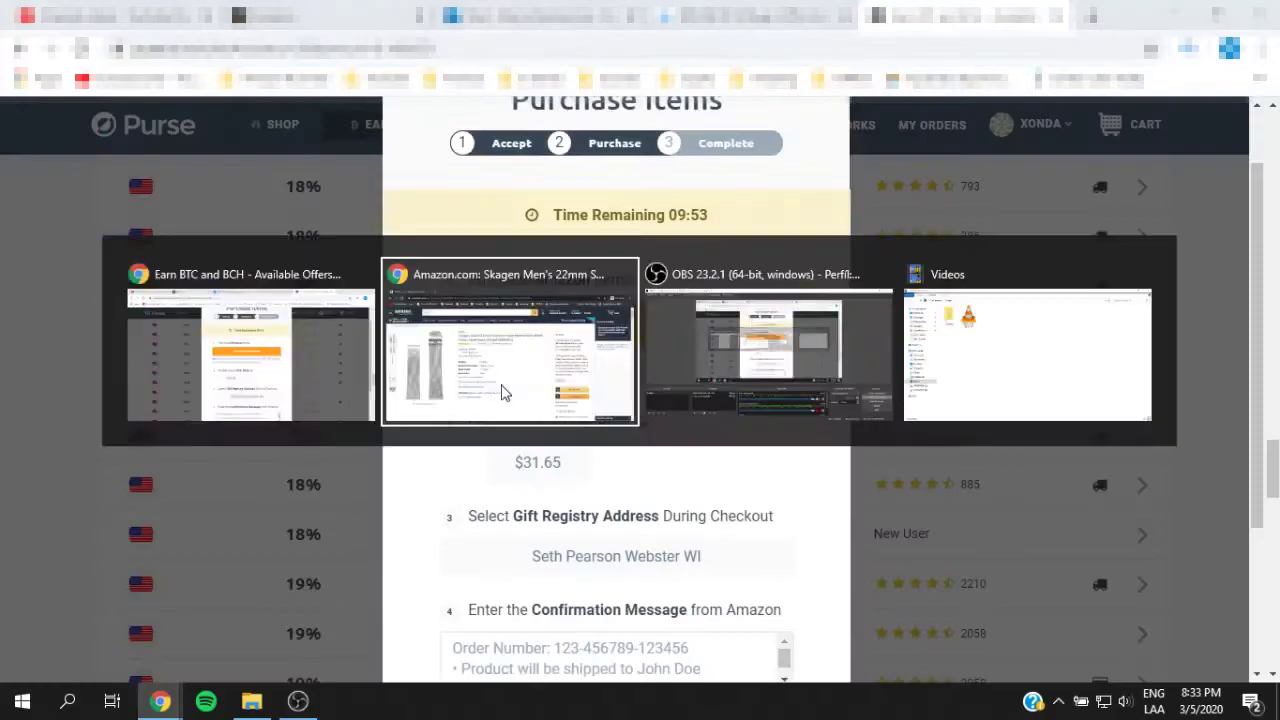
key("alt+Tab")
key("Tab")
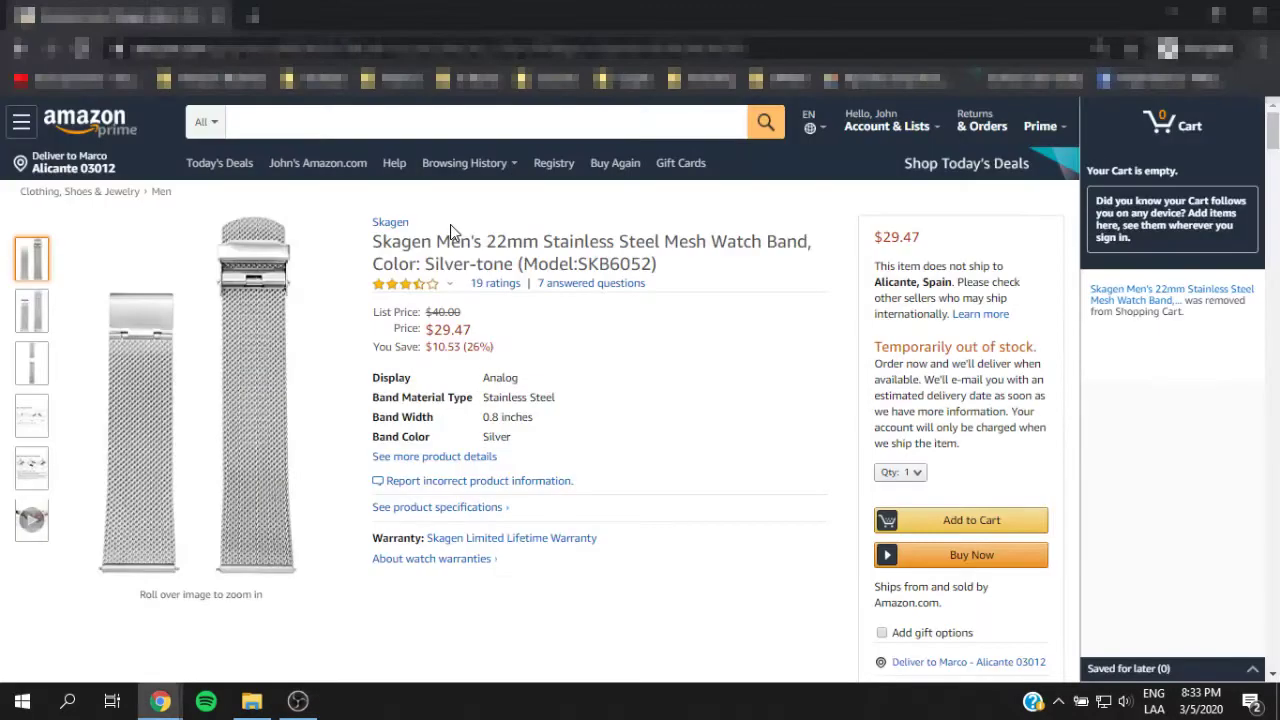
key("ctrl+v")
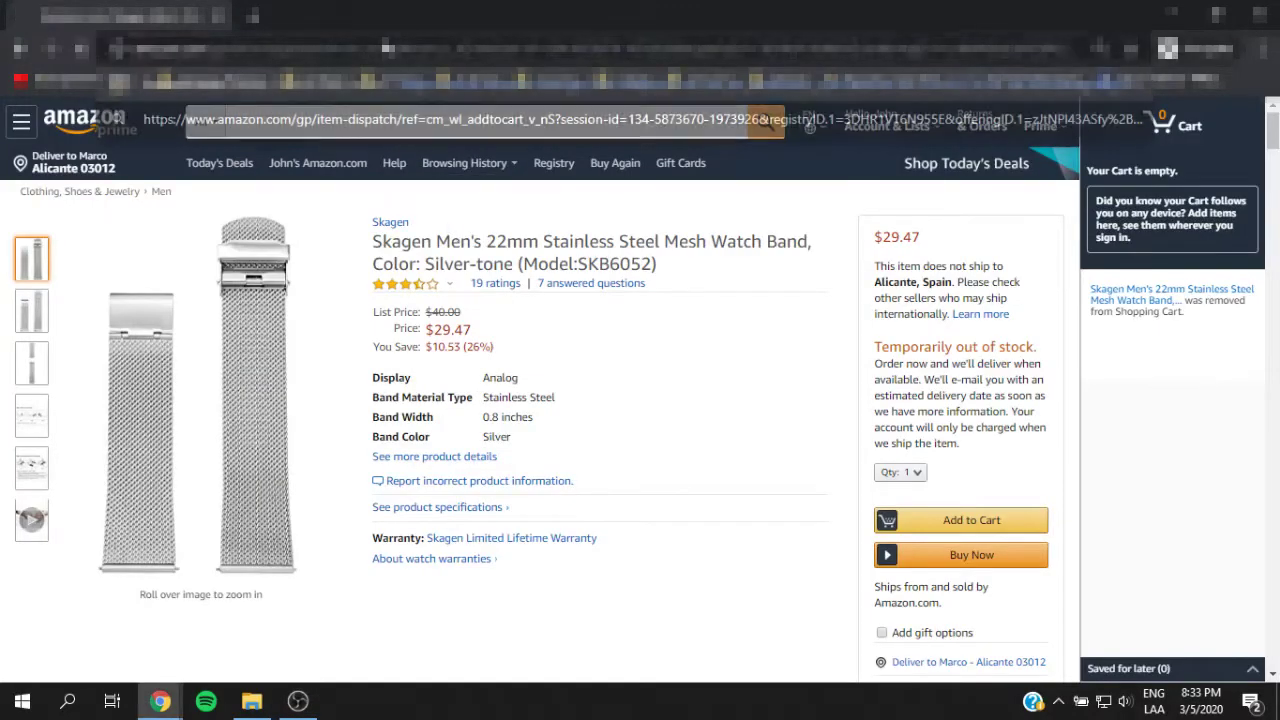
key("Return")
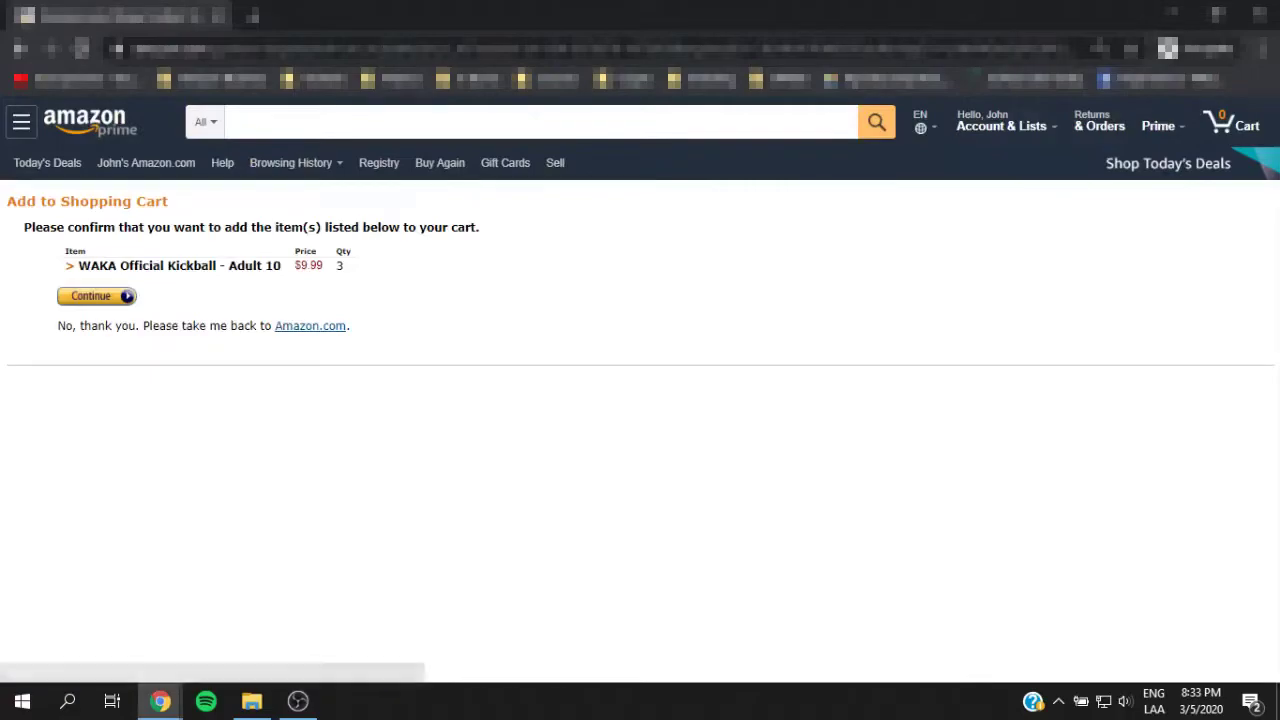
left_click(120, 297)
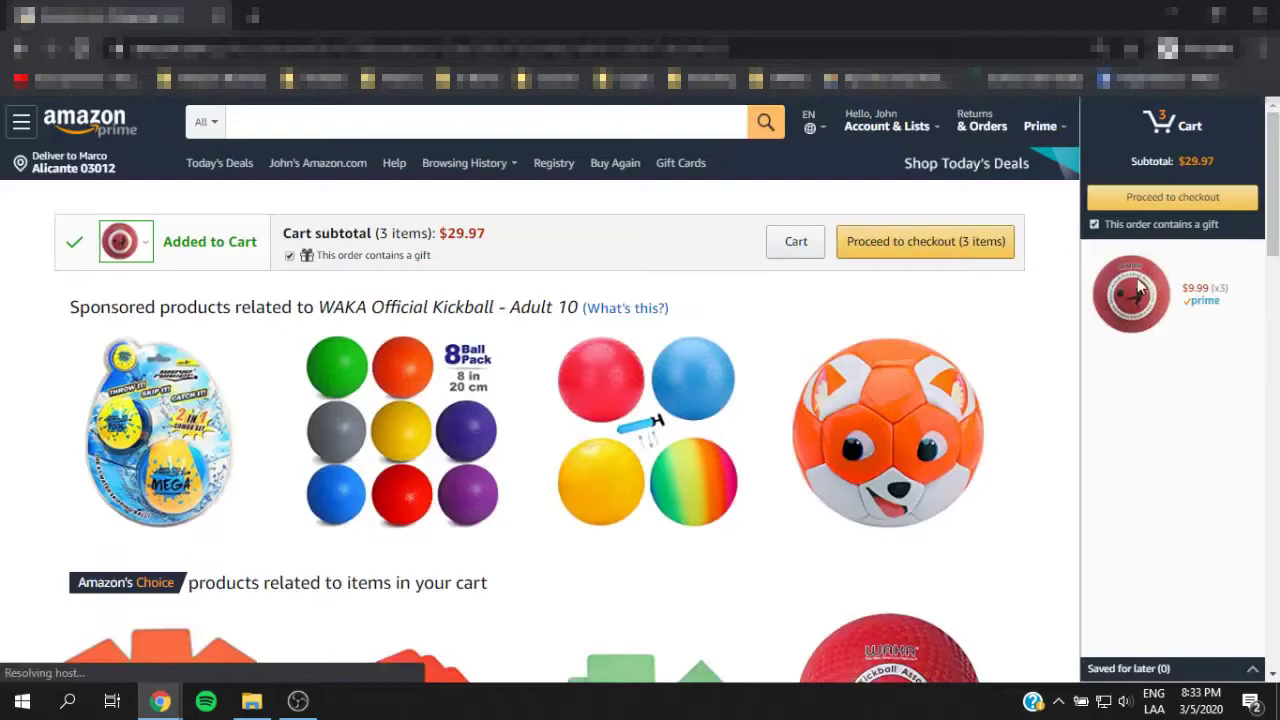
Step: Open the WAKA Official Kickball product page, then start checkout for the $29.97 subtotal
scroll(1075, 380, "down", 4)
scroll(1090, 340, "up", 4)
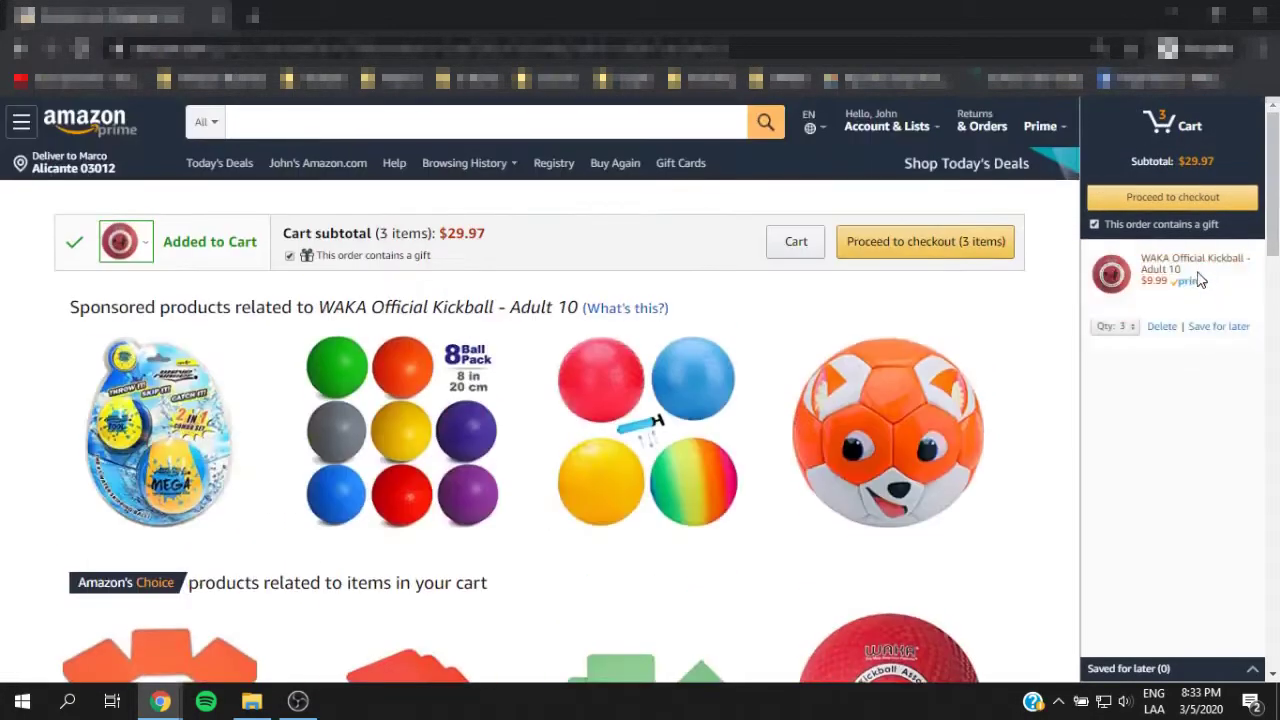
left_click(1195, 265)
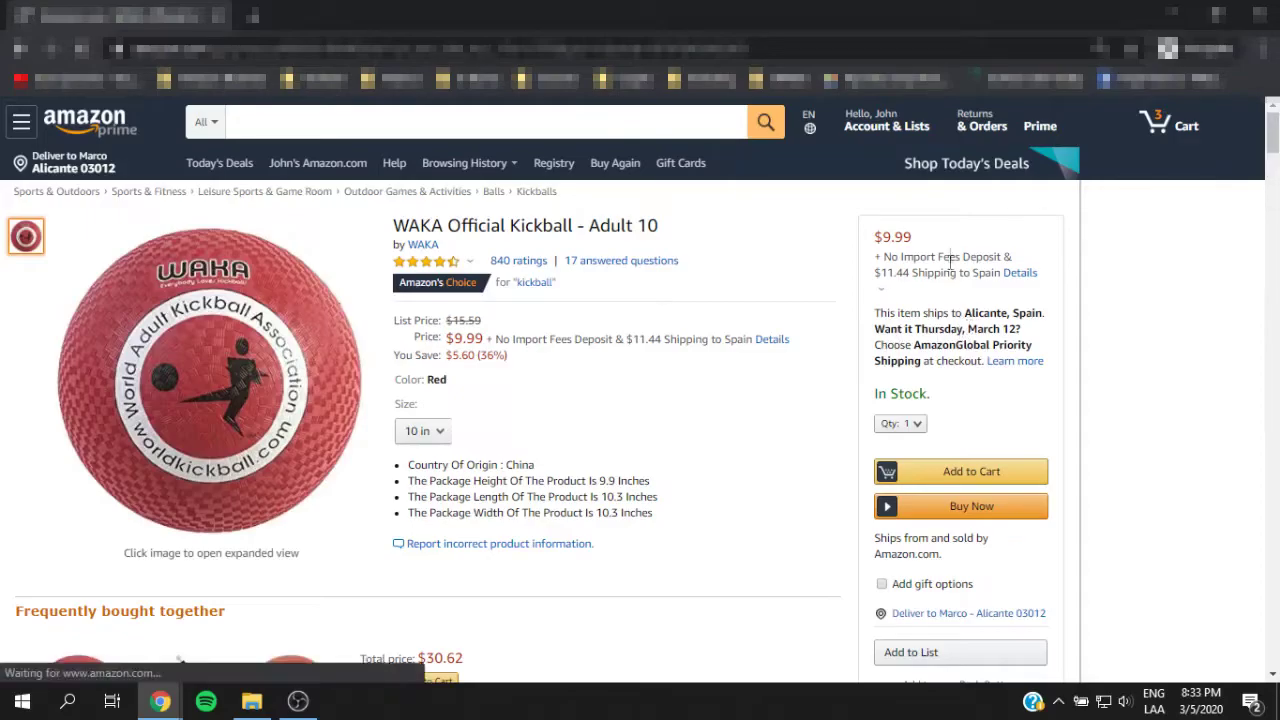
scroll(944, 383, "down", 2)
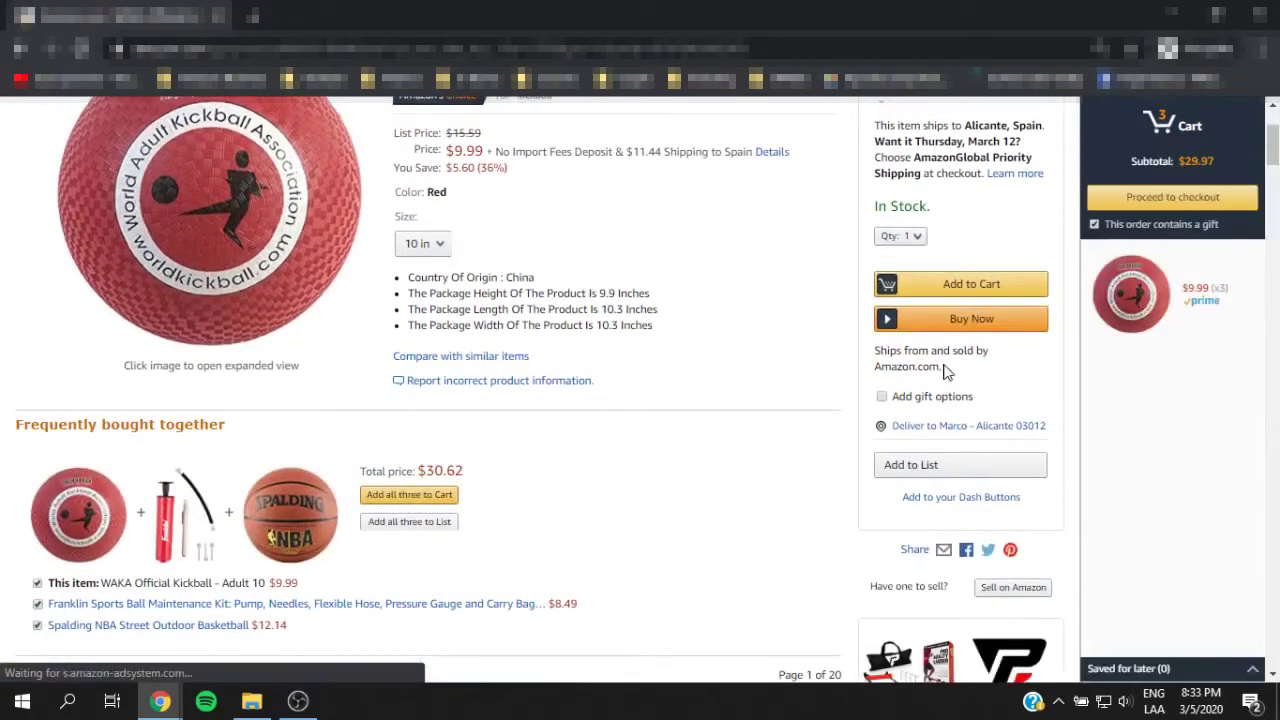
scroll(944, 375, "up", 1)
scroll(900, 262, "up", 1)
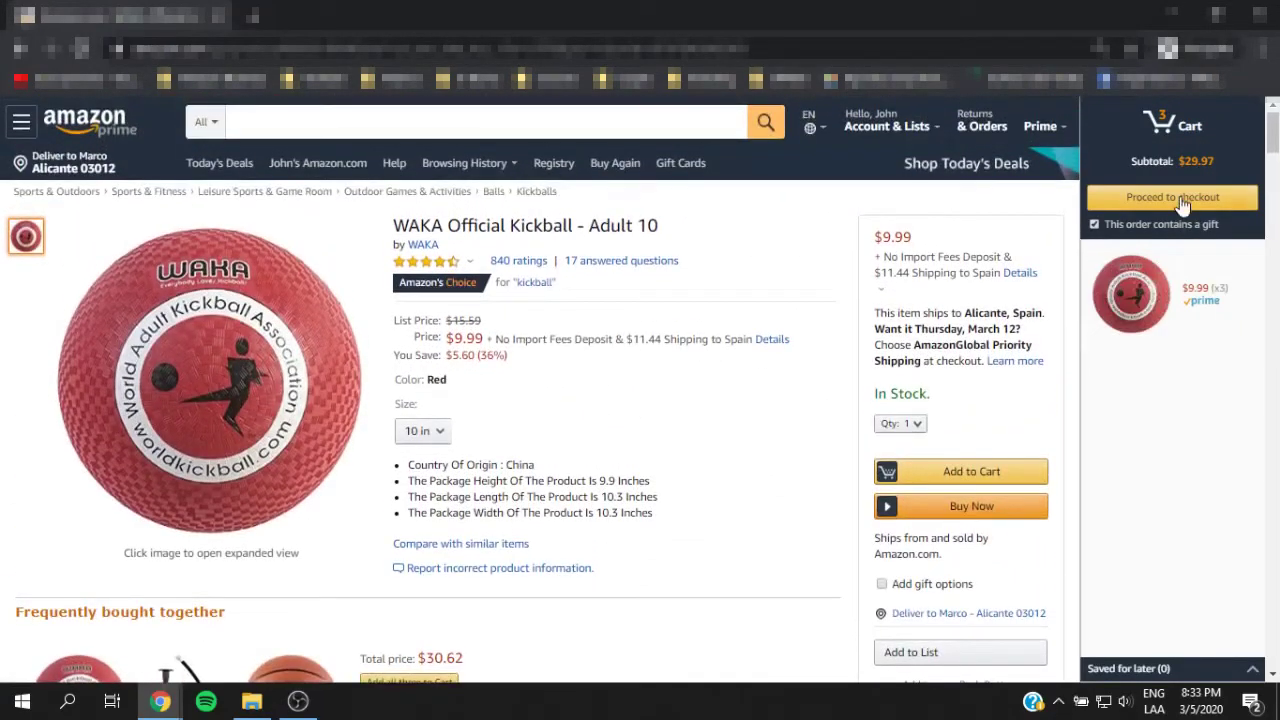
left_click(1182, 200)
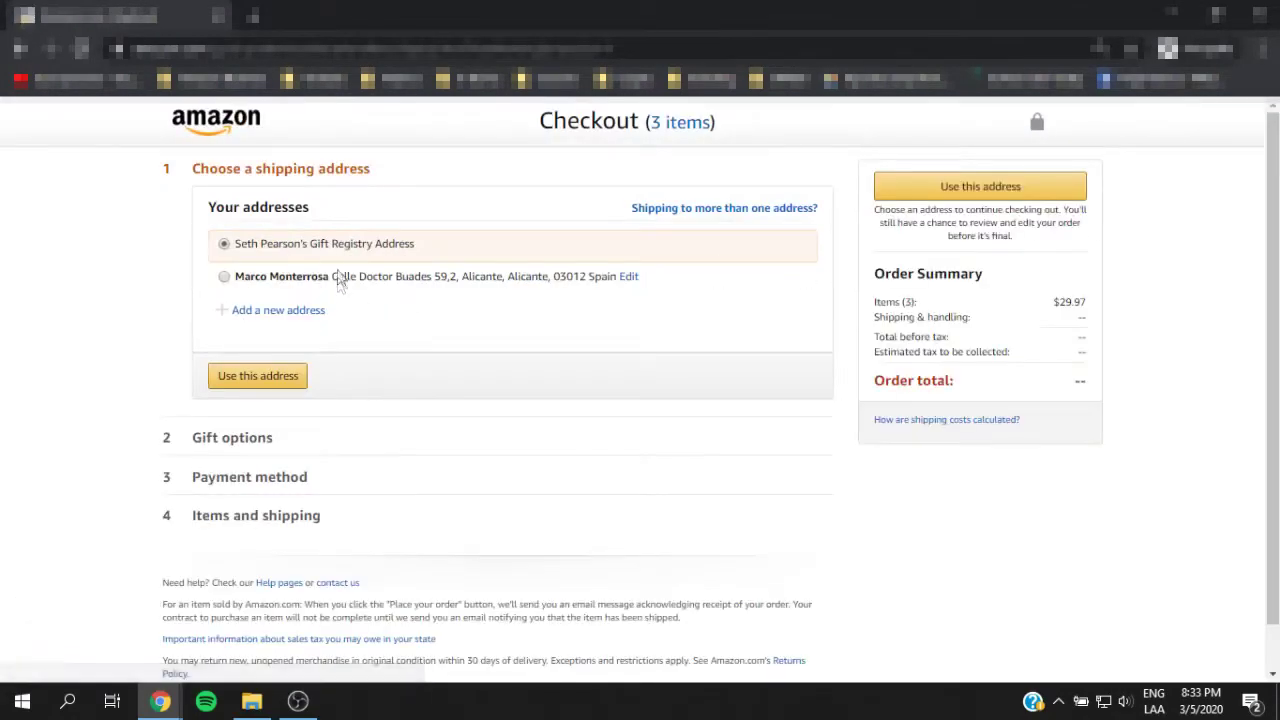
Step: Ship the order to the Gift Registry Address, checking back against the Purse offer
left_click(283, 386)
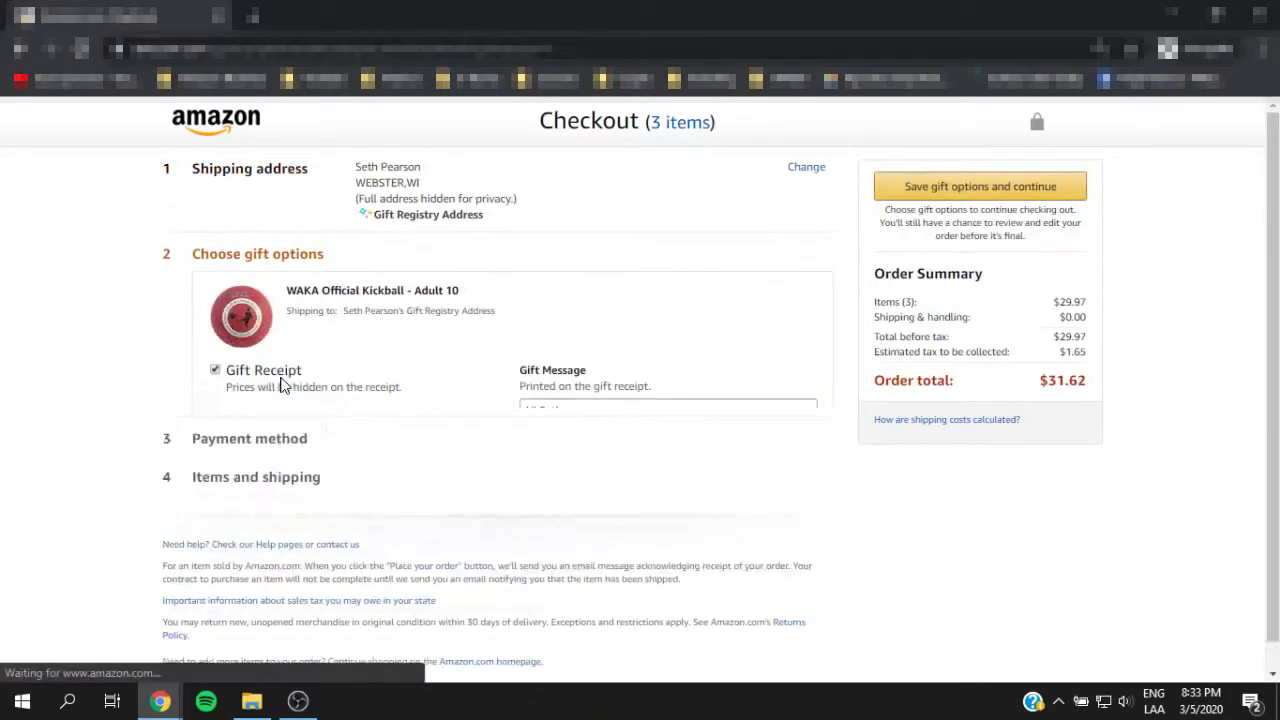
key("alt+Tab")
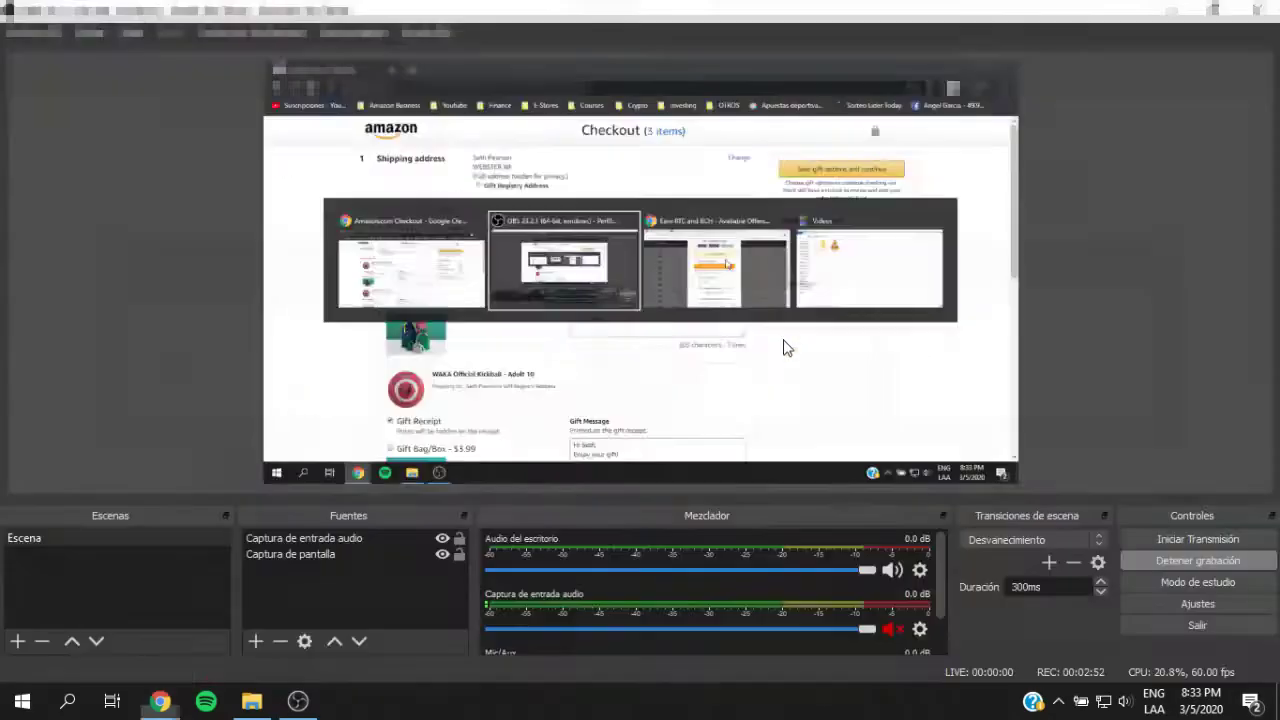
key("alt+Tab")
key("alt+Tab")
key("Tab")
scroll(655, 471, "down", 3)
key("alt+Tab")
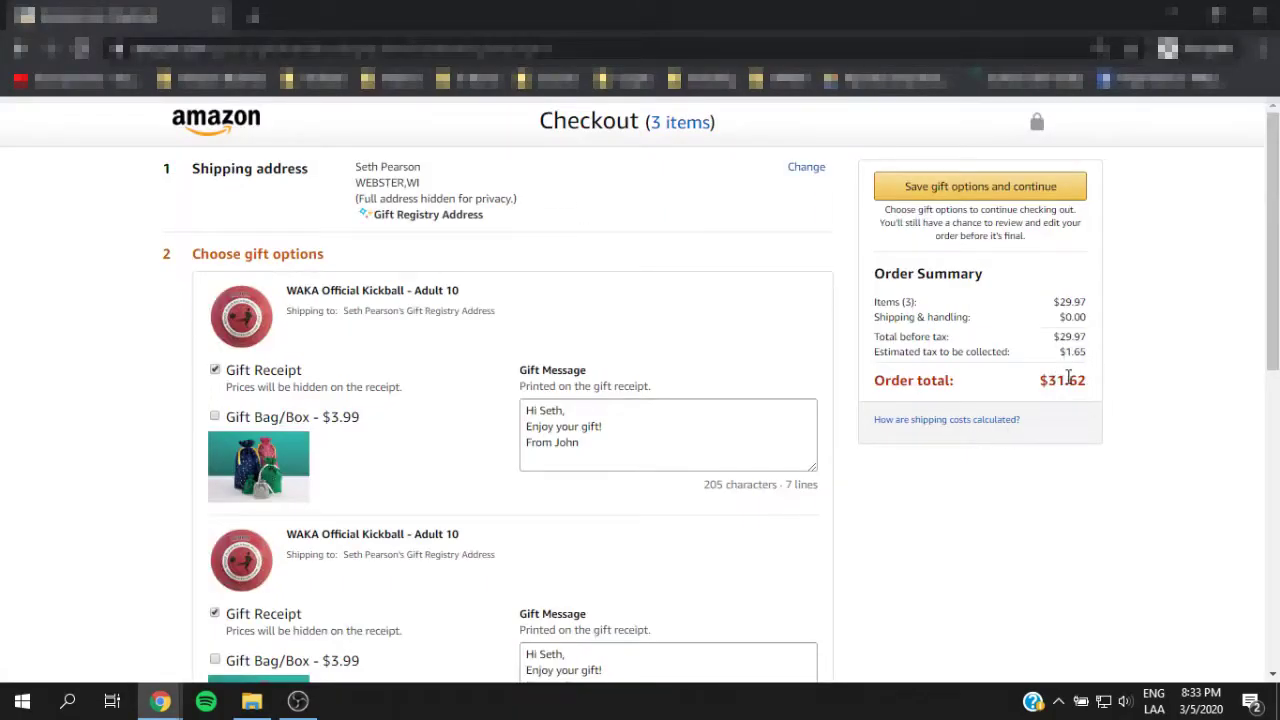
key("alt+Tab")
key("alt+Tab")
Step: Untick the gift receipt for both kickballs and save the gift options
scroll(378, 374, "down", 1)
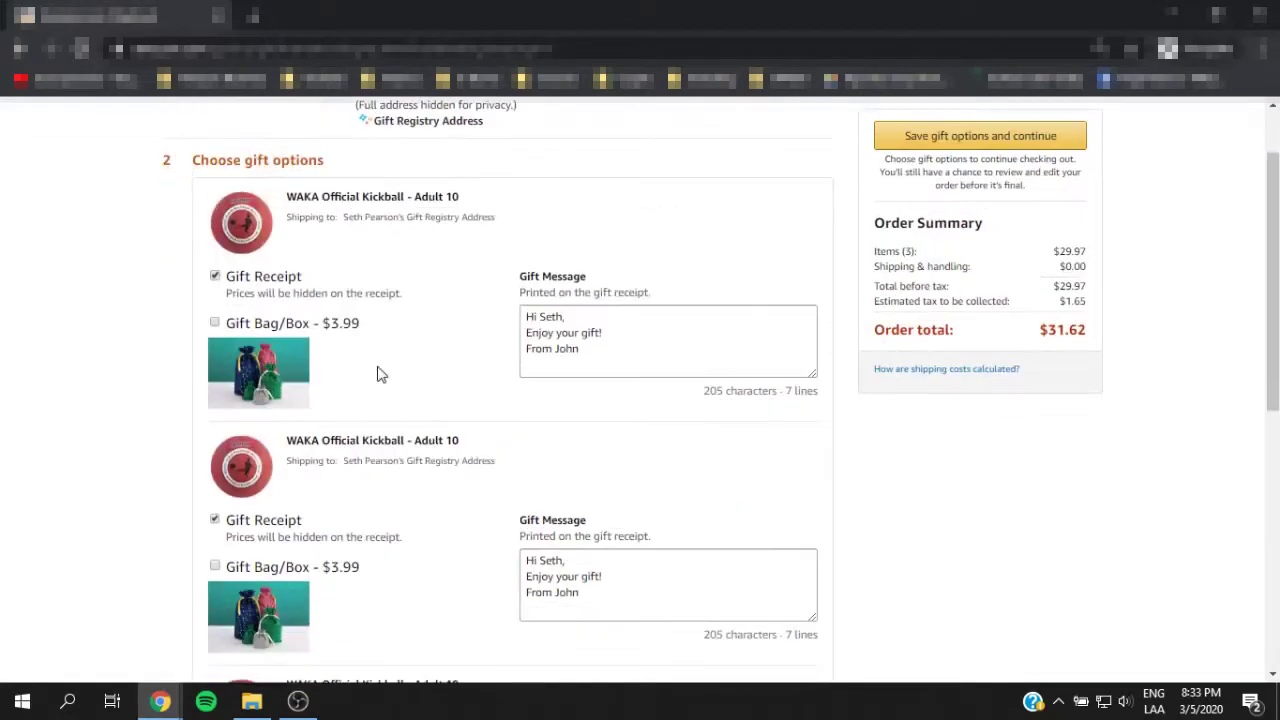
left_click(214, 279)
scroll(217, 557, "down", 1)
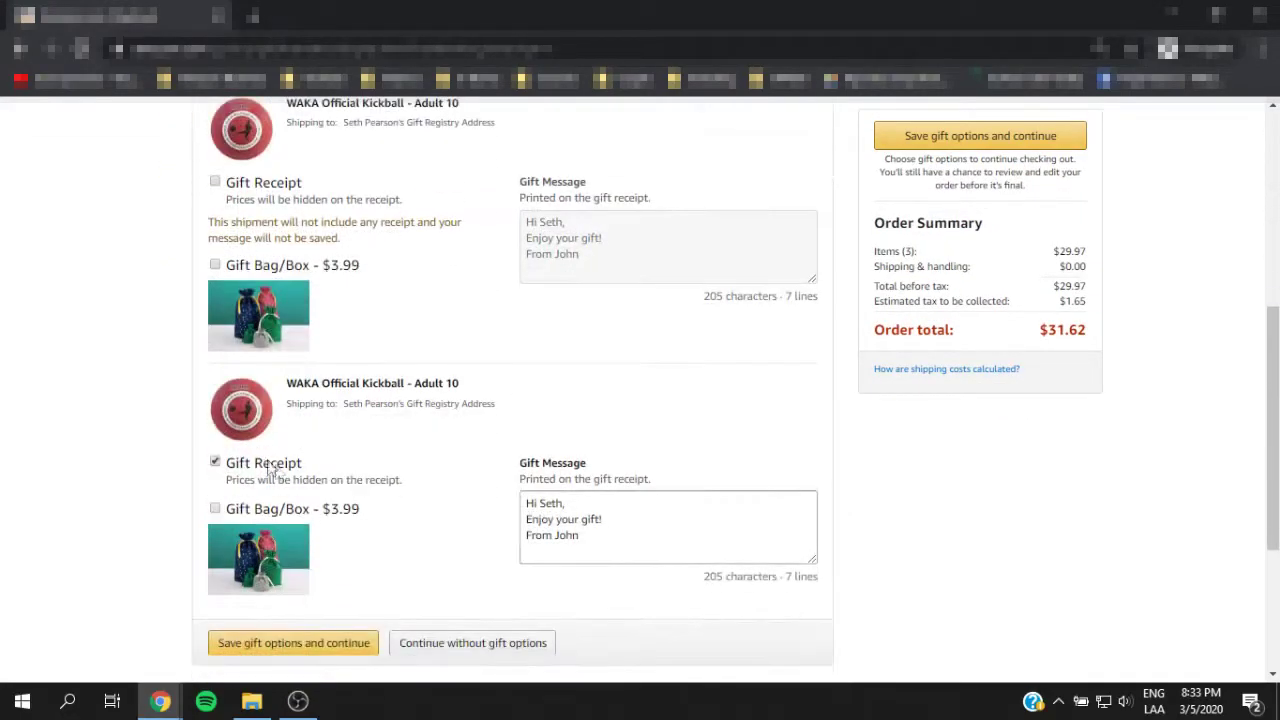
left_click(215, 463)
scroll(580, 455, "down", 3)
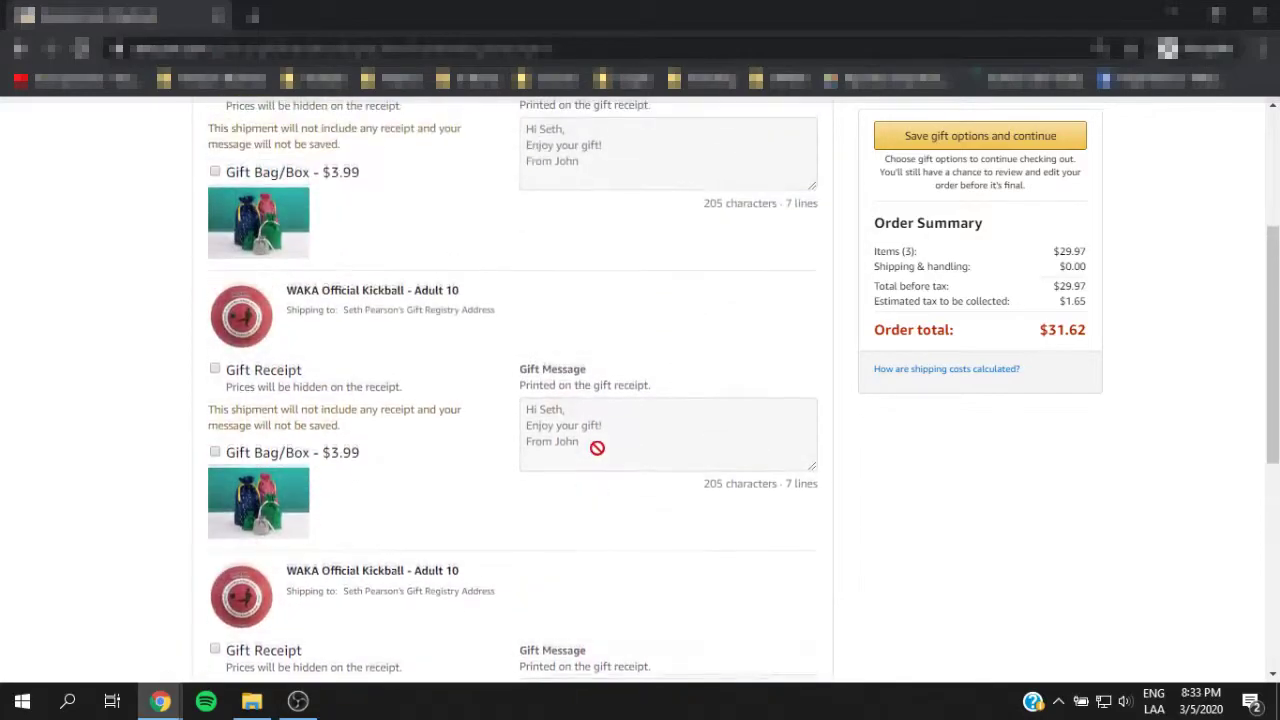
left_click(320, 500)
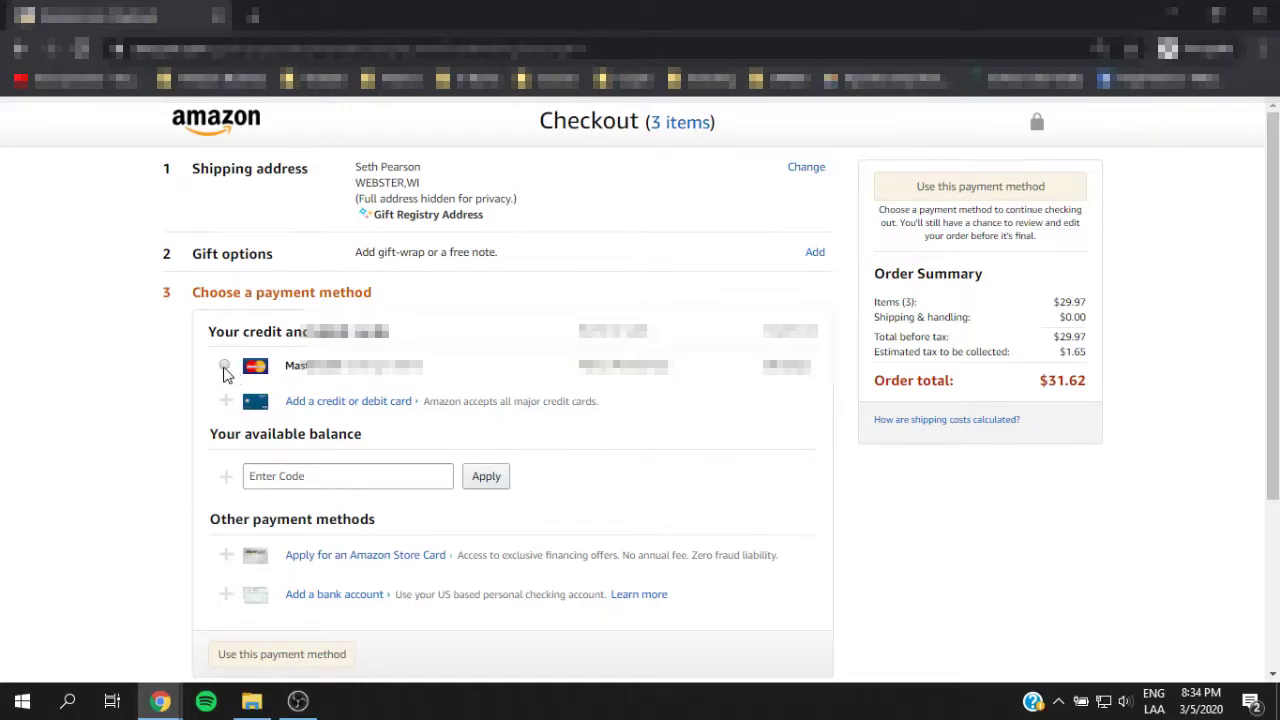
Step: Pay with the saved Mastercard and place the $31.62 kickball order
left_click(225, 367)
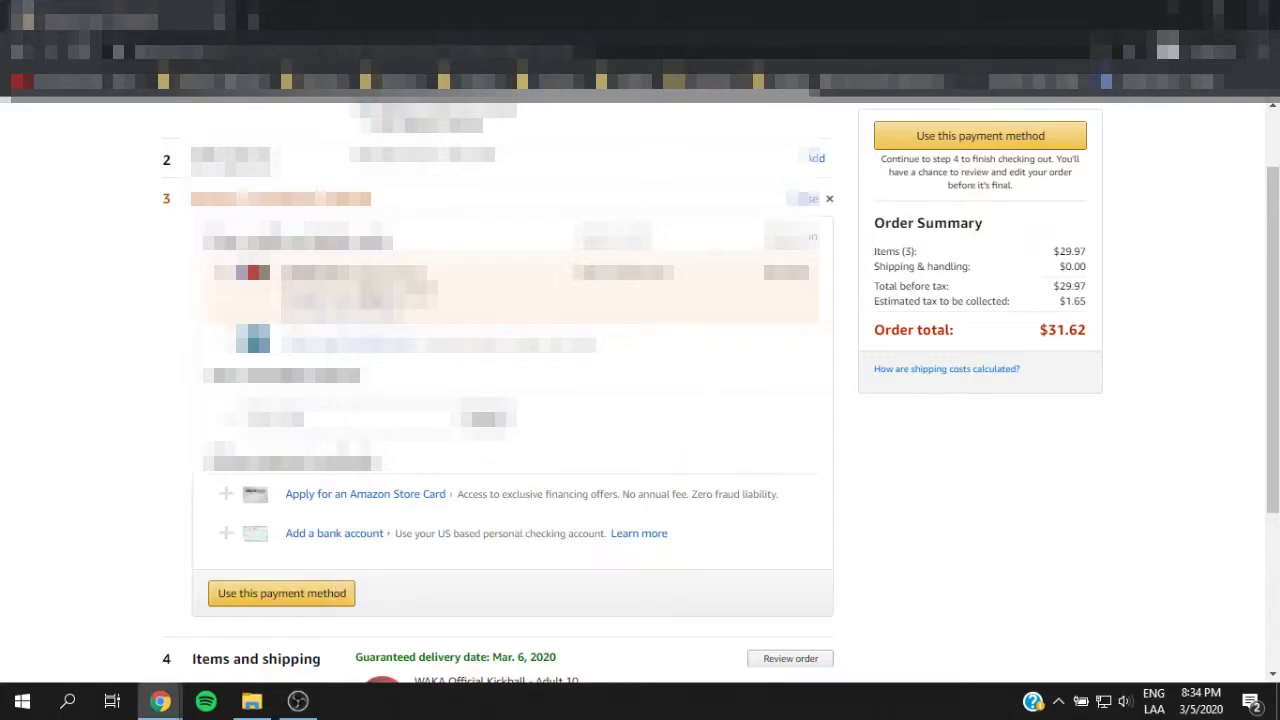
left_click(310, 596)
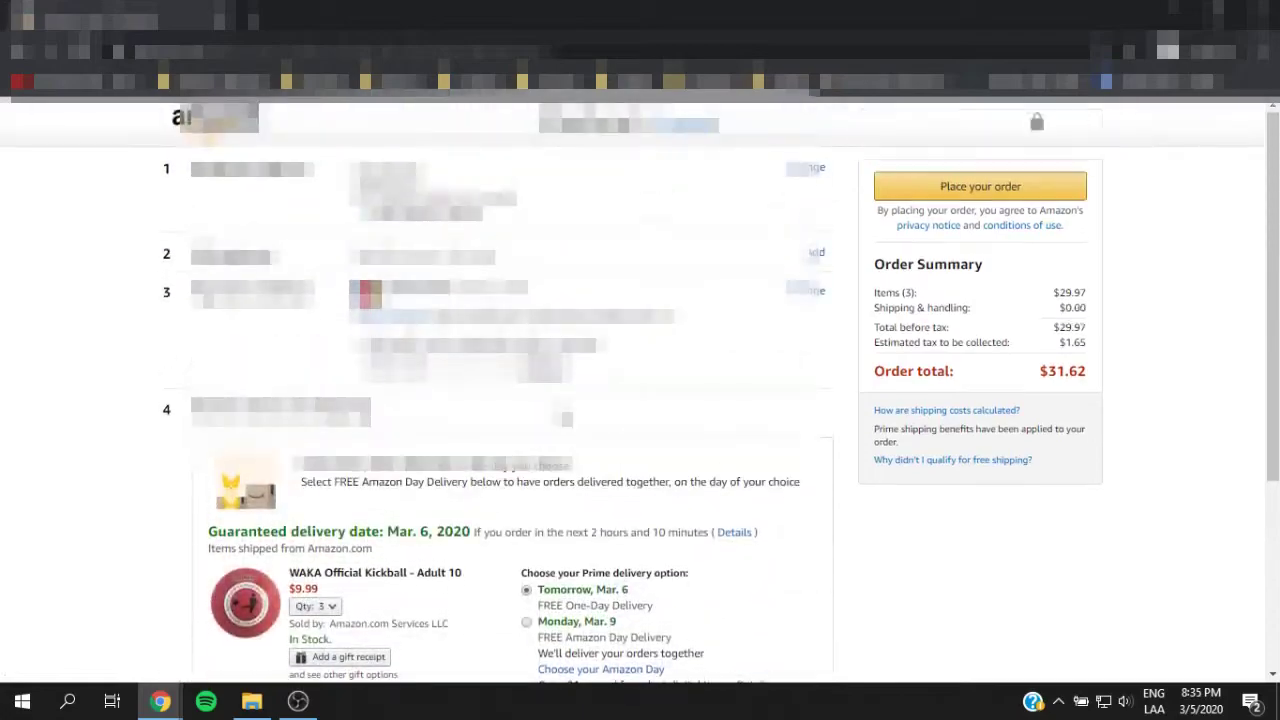
scroll(630, 316, "down", 3)
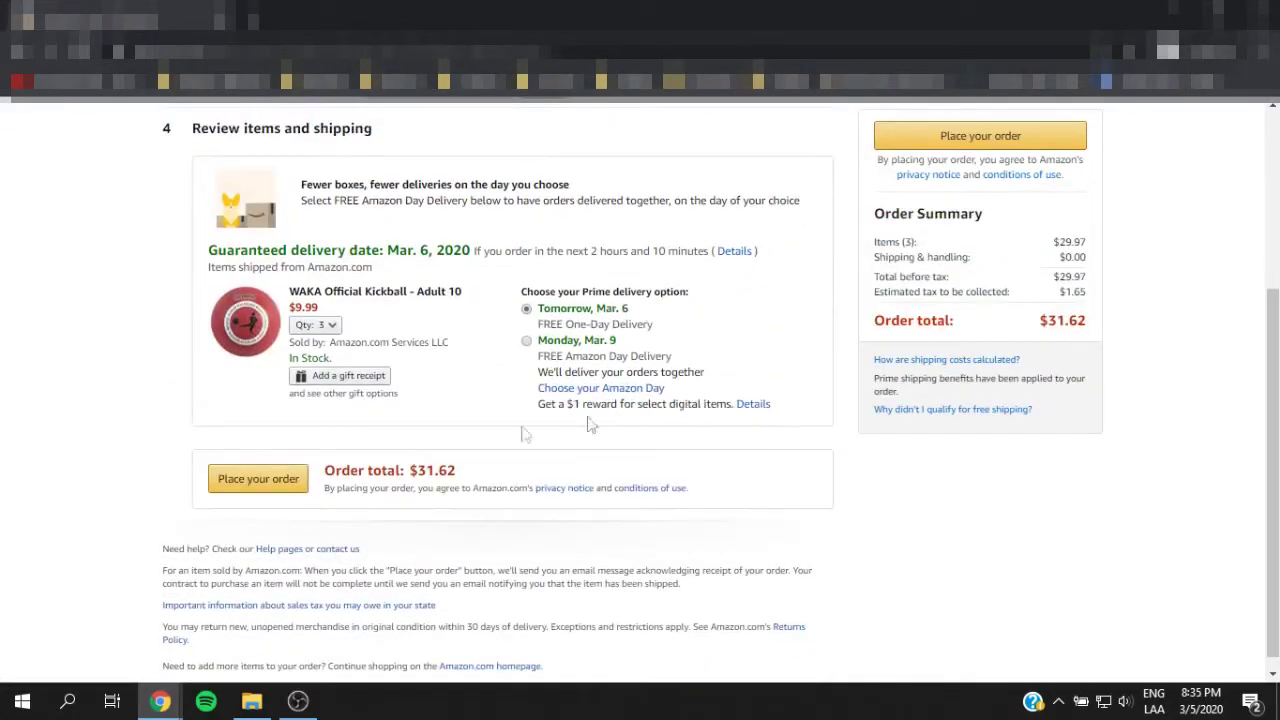
left_click(287, 480)
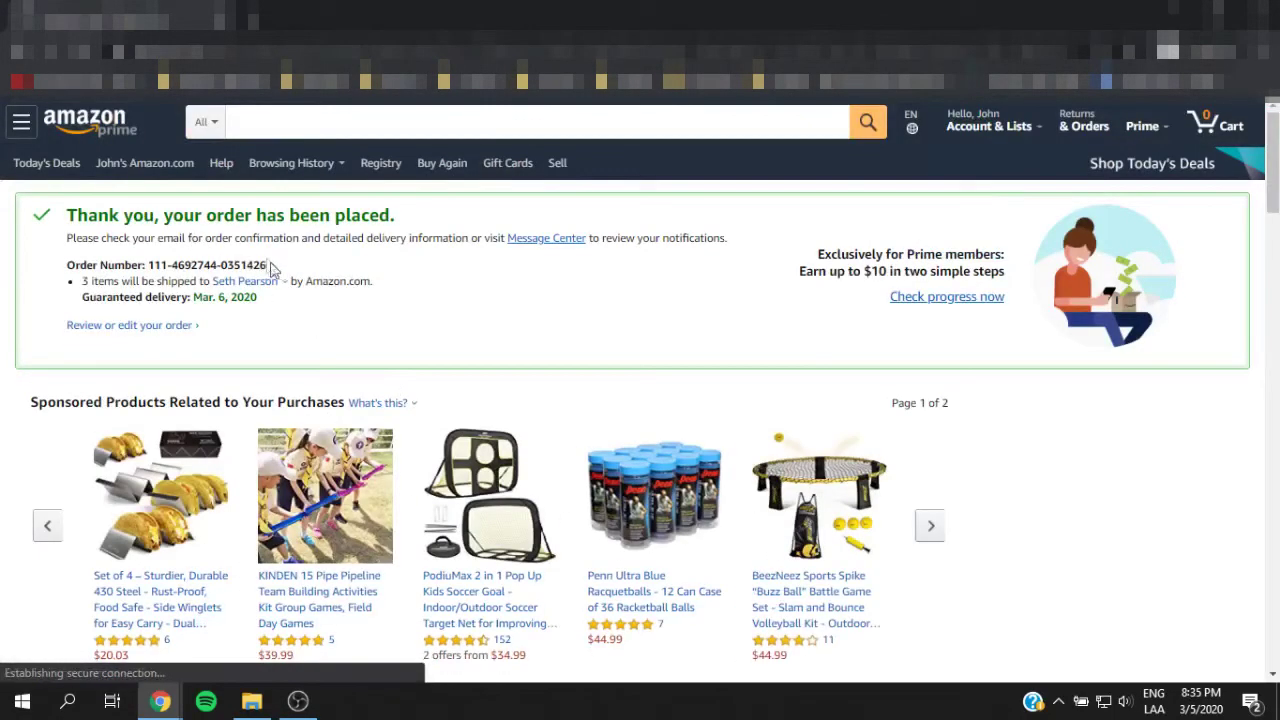
Step: Copy the Amazon order number, shipping and delivery lines from the confirmation page
left_click_drag(268, 266, 150, 268)
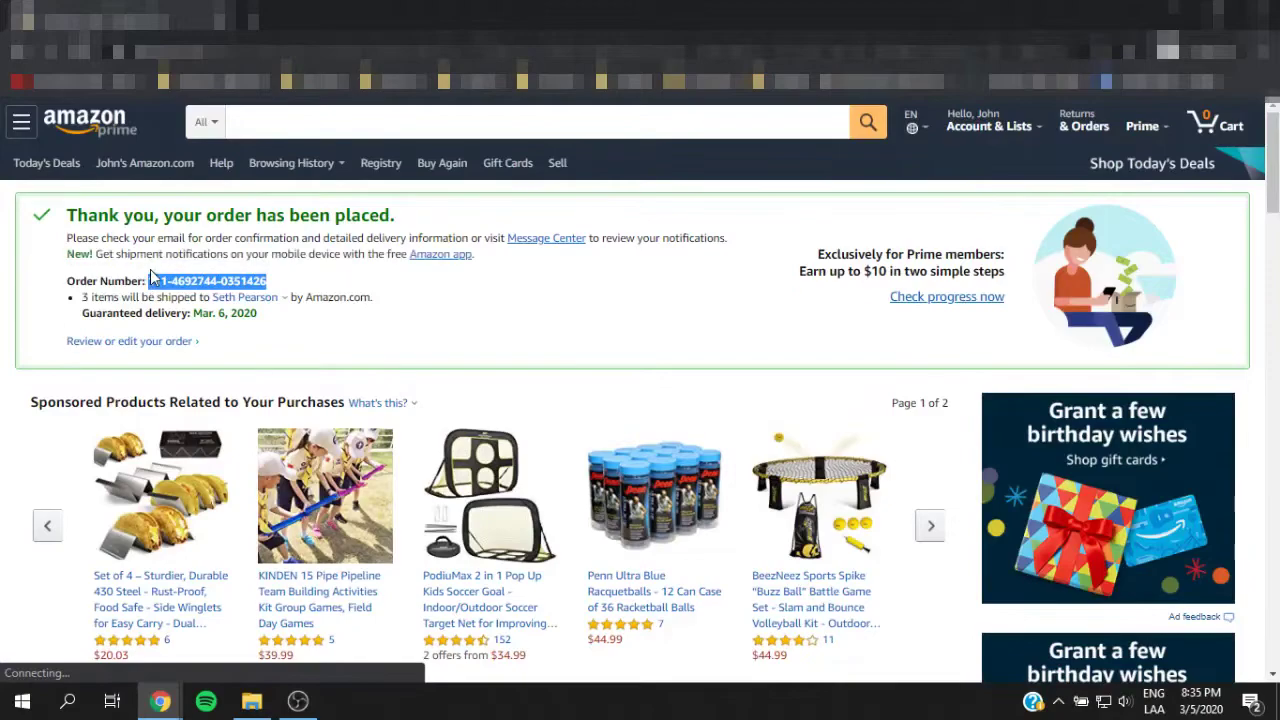
key("alt+Tab")
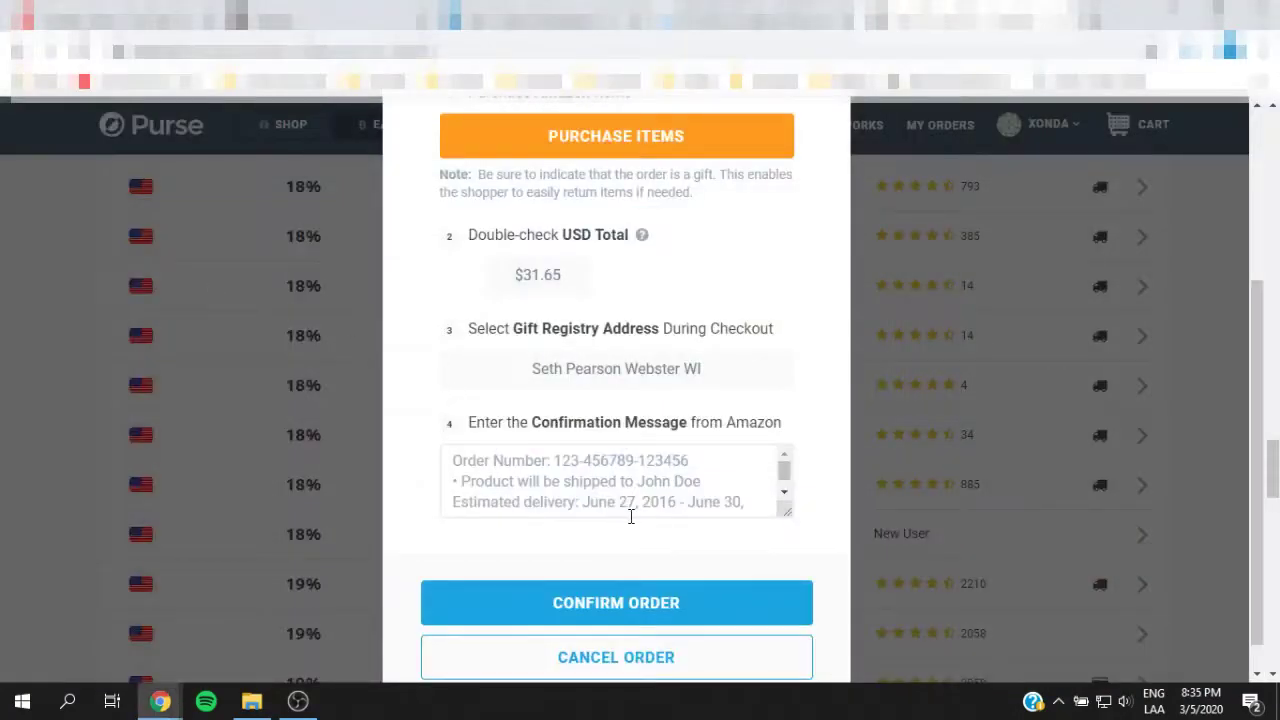
scroll(631, 517, "down", 1)
key("ctrl+Tab")
mouse_move(280, 318)
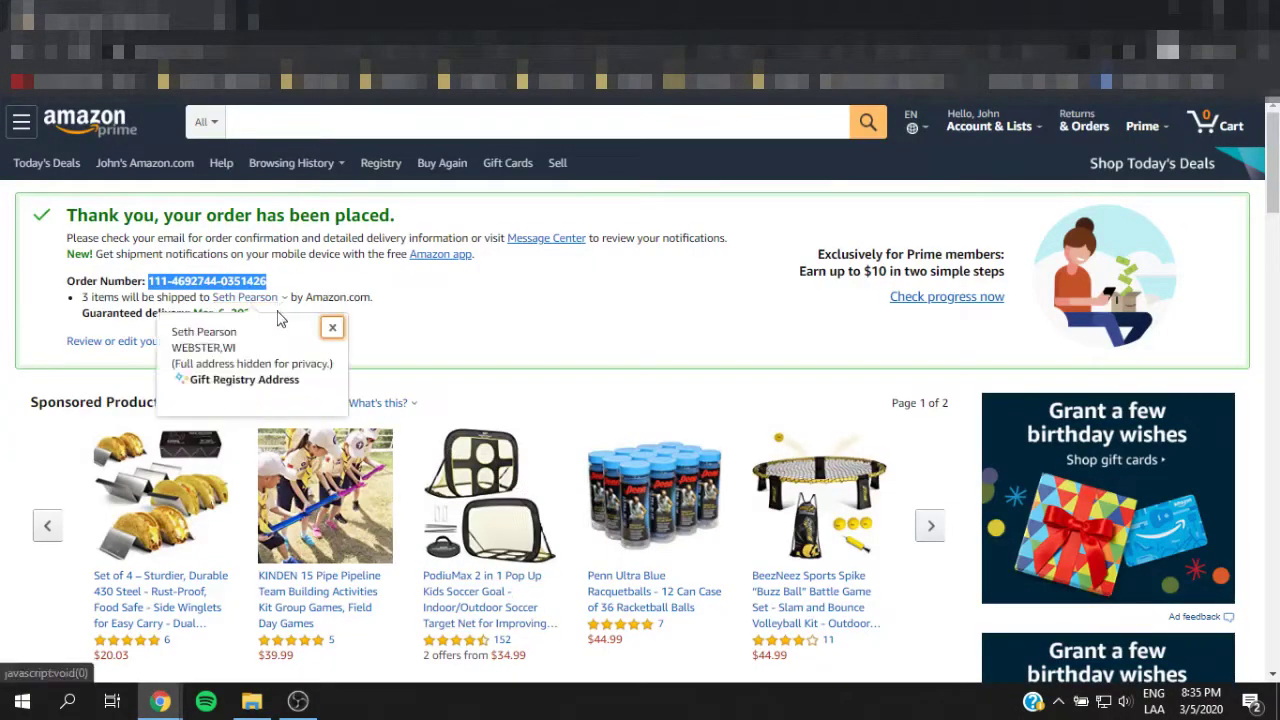
left_click(332, 327)
left_click_drag(292, 311, 62, 289)
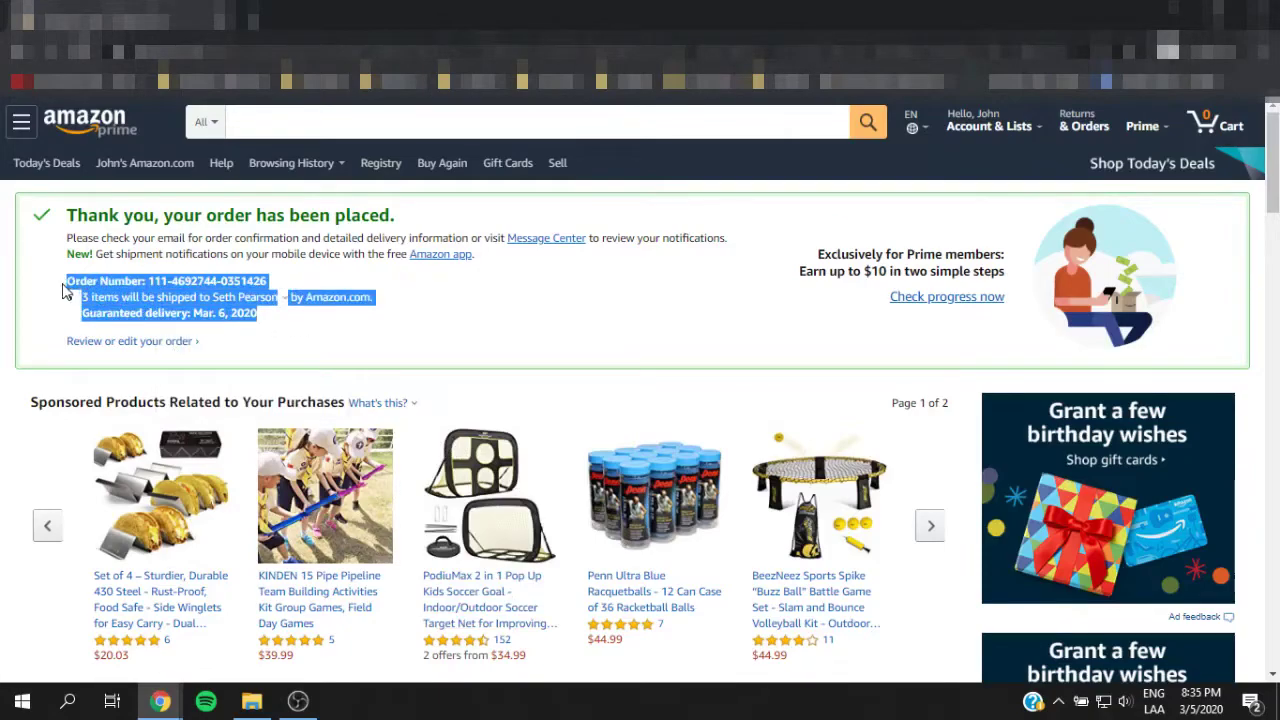
key("ctrl+c")
Step: Paste the Amazon order details into Purse's Confirmation Message box, confirm the order and view it
key("ctrl+Tab")
left_click(577, 494)
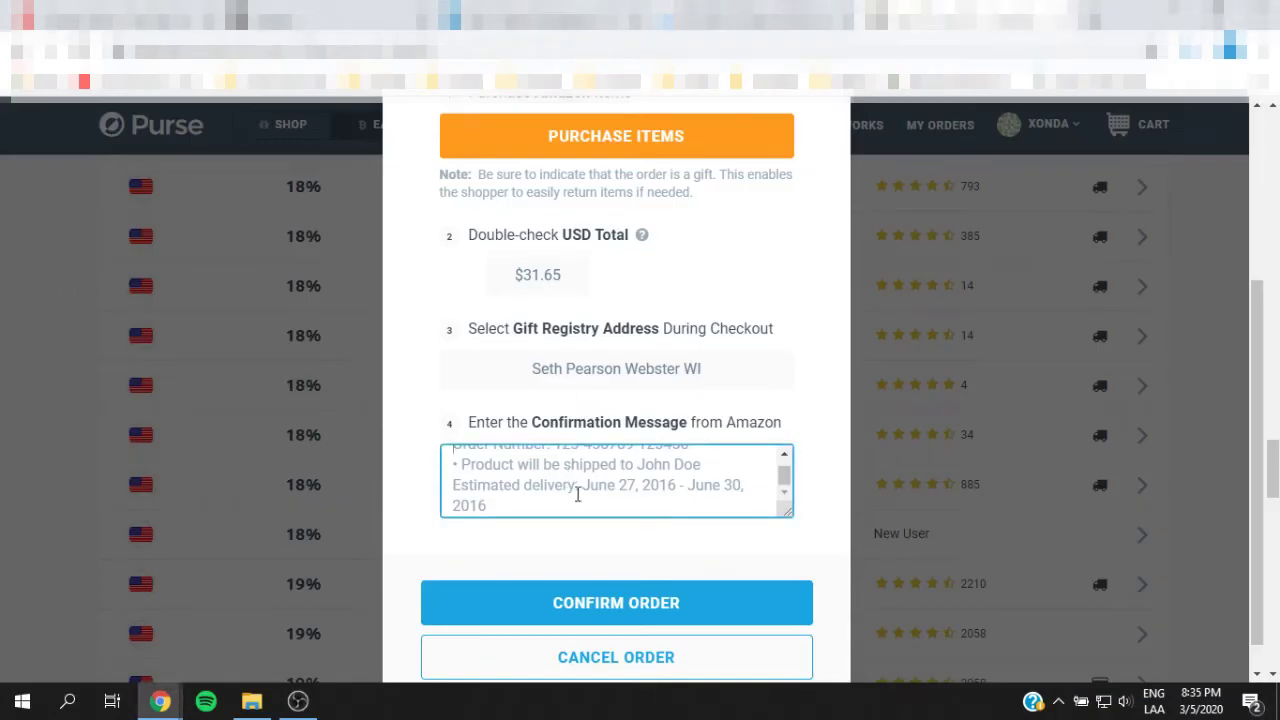
key("ctrl+v")
left_click(628, 602)
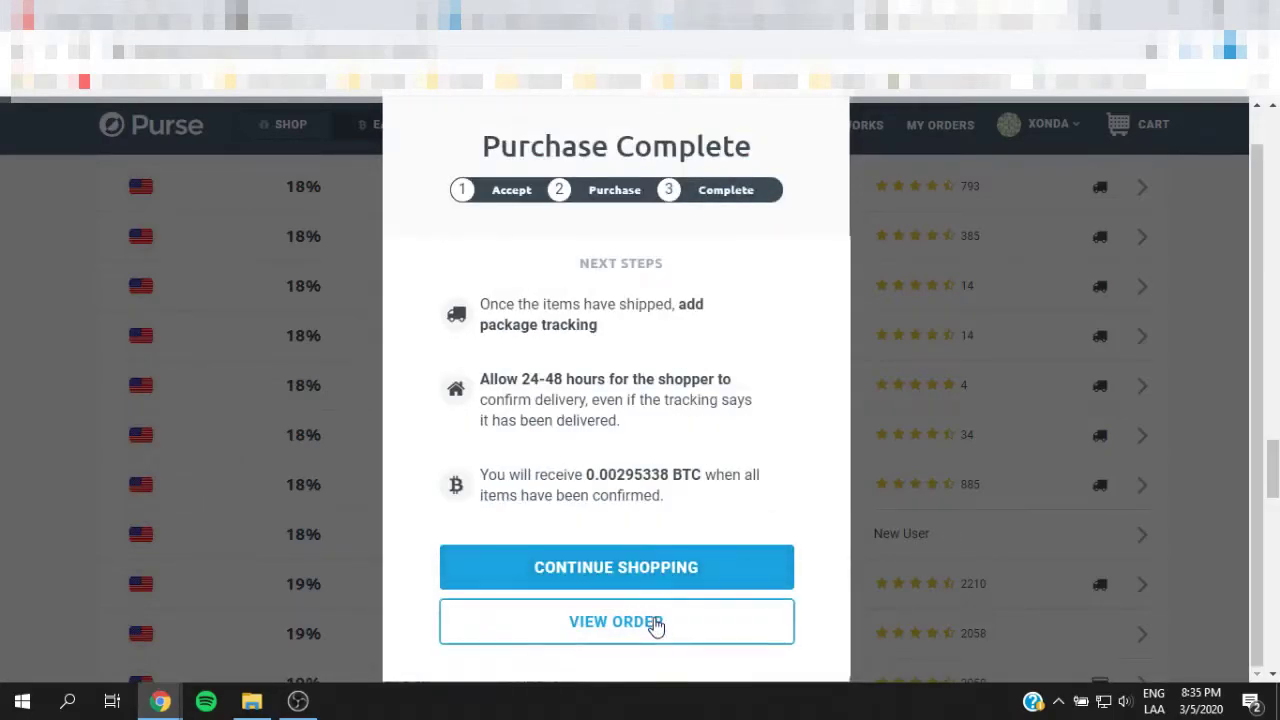
left_click(657, 623)
Step: Scroll through the kickball order page showing it not yet shipped and awaiting confirmation
scroll(666, 471, "down", 2)
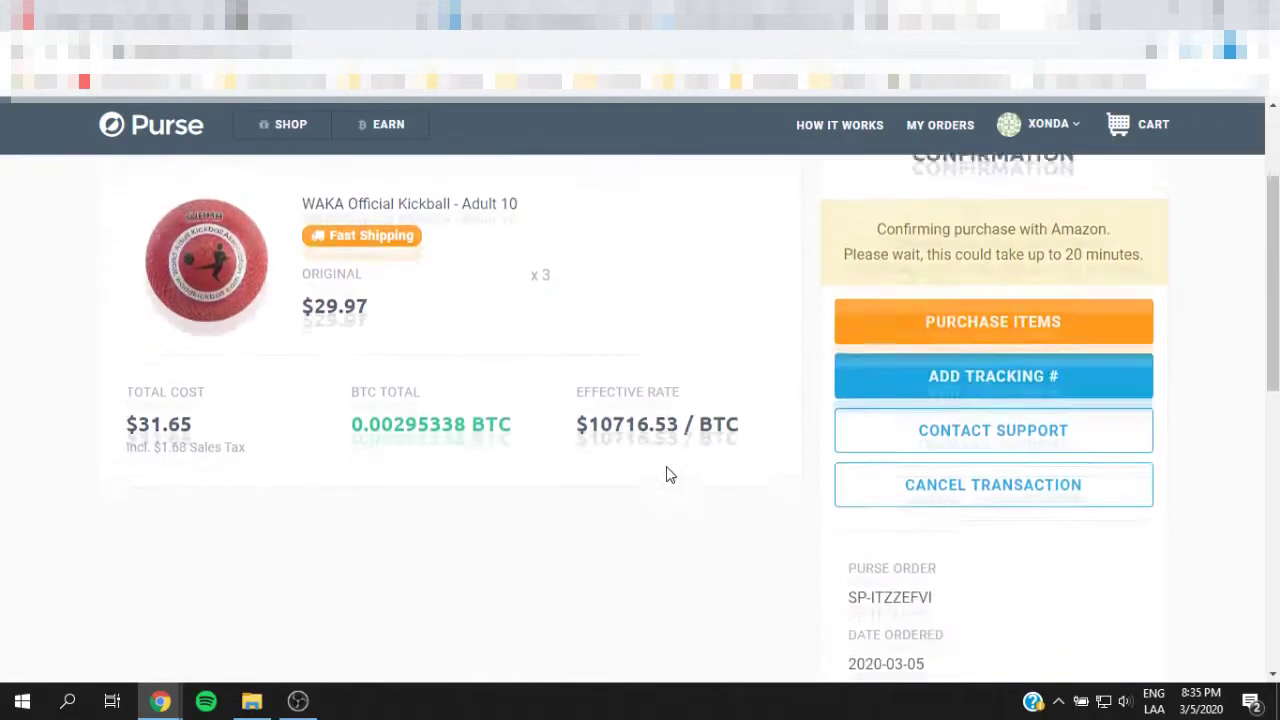
scroll(666, 471, "up", 2)
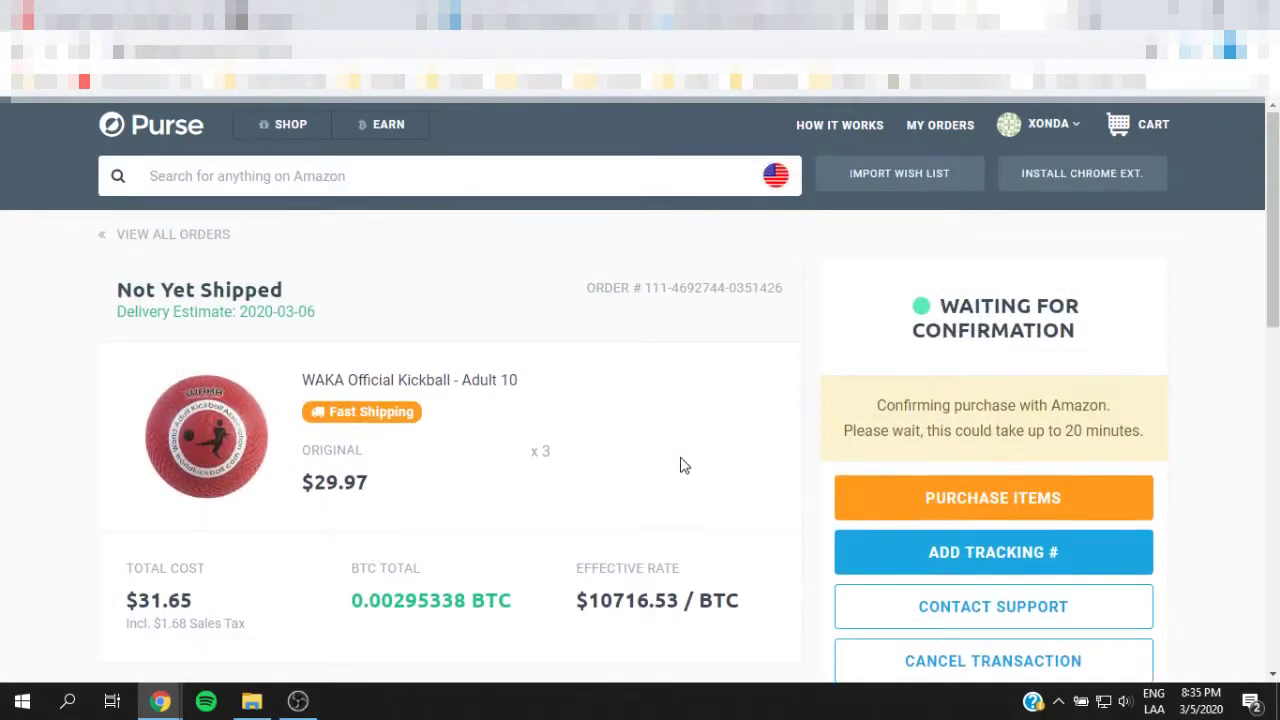
scroll(680, 468, "down", 2)
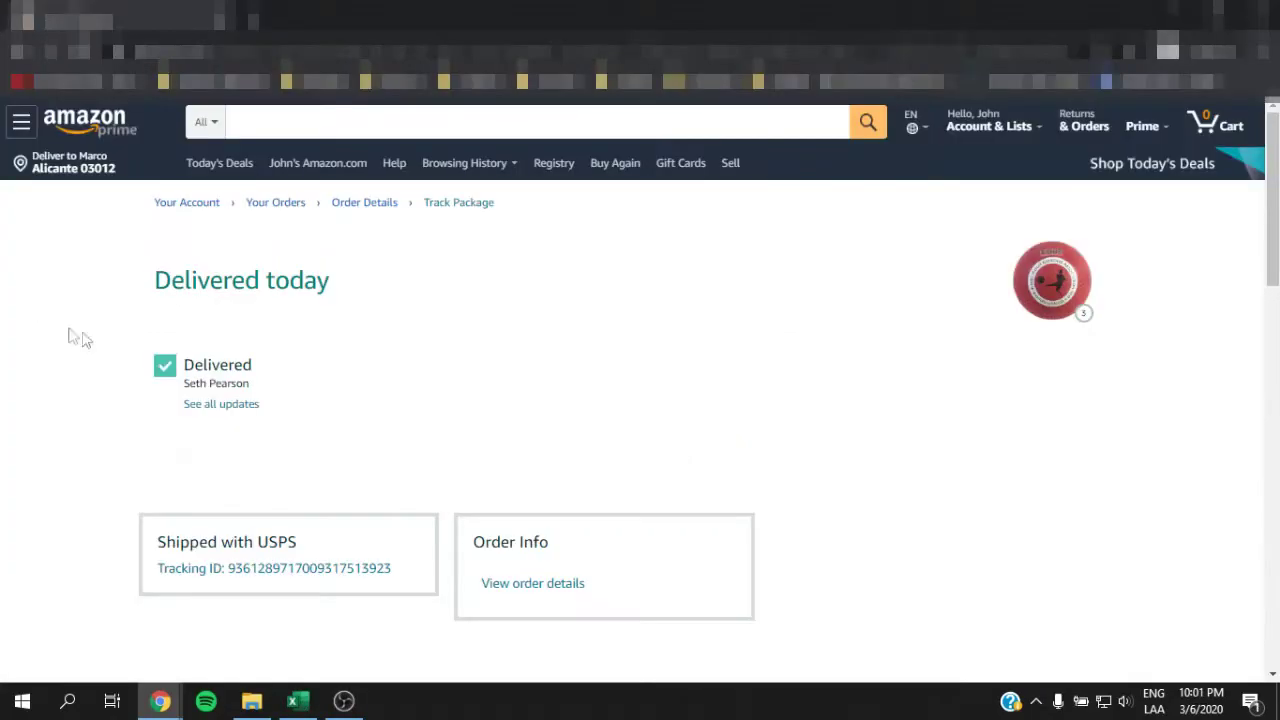
Step: Confirm Amazon tracking shows Delivered, then open the active kickball order in Purse
left_click(236, 410)
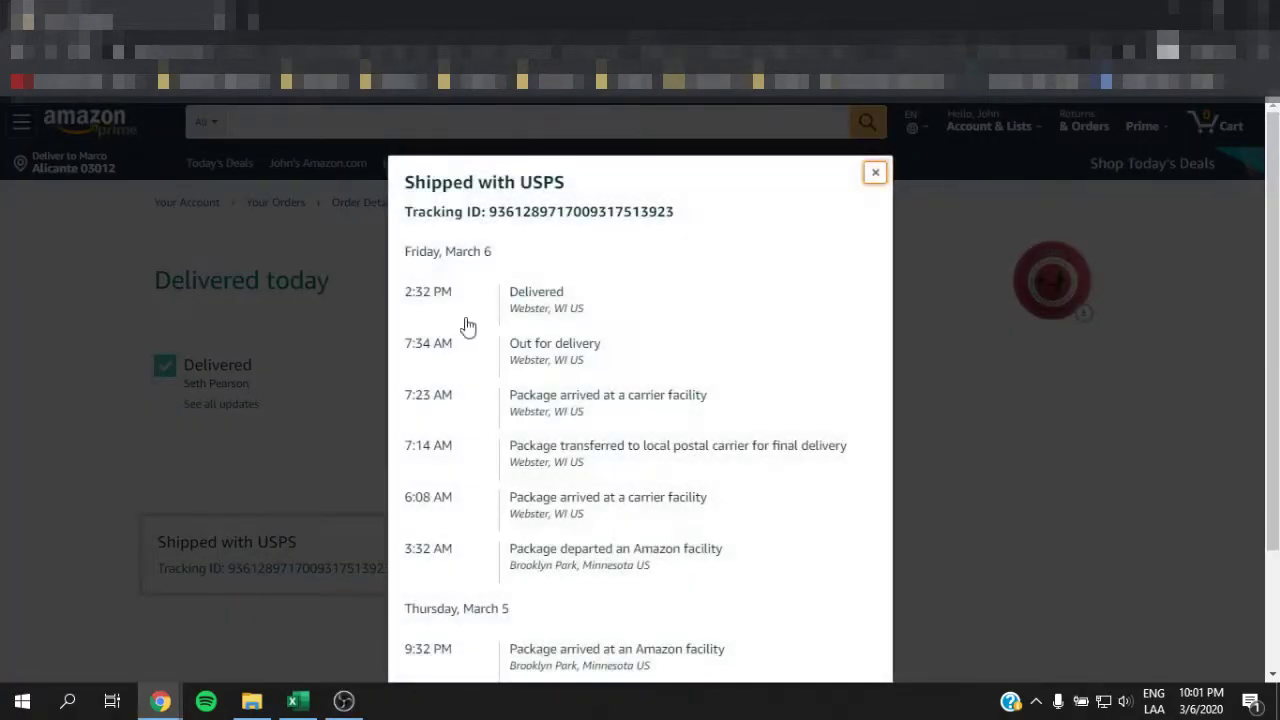
left_click_drag(566, 294, 508, 294)
left_click(875, 173)
mouse_move(158, 700)
left_click(145, 668)
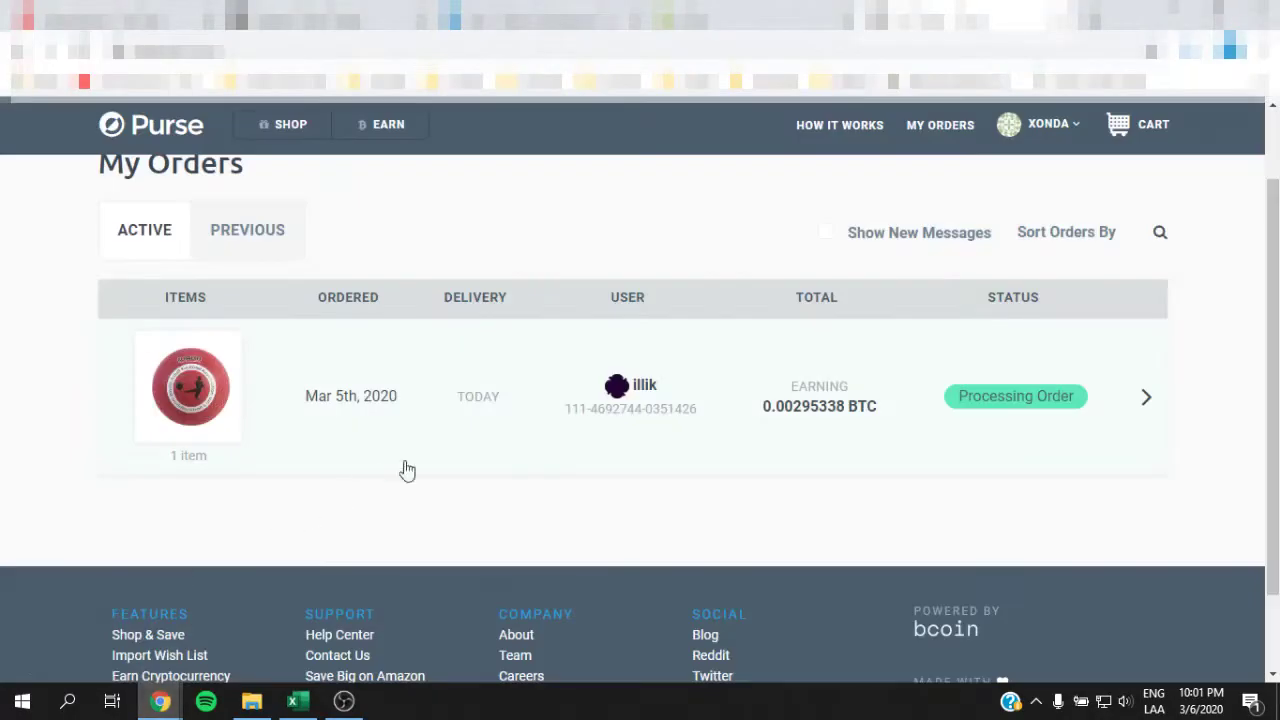
scroll(995, 483, "up", 2)
left_click(995, 483)
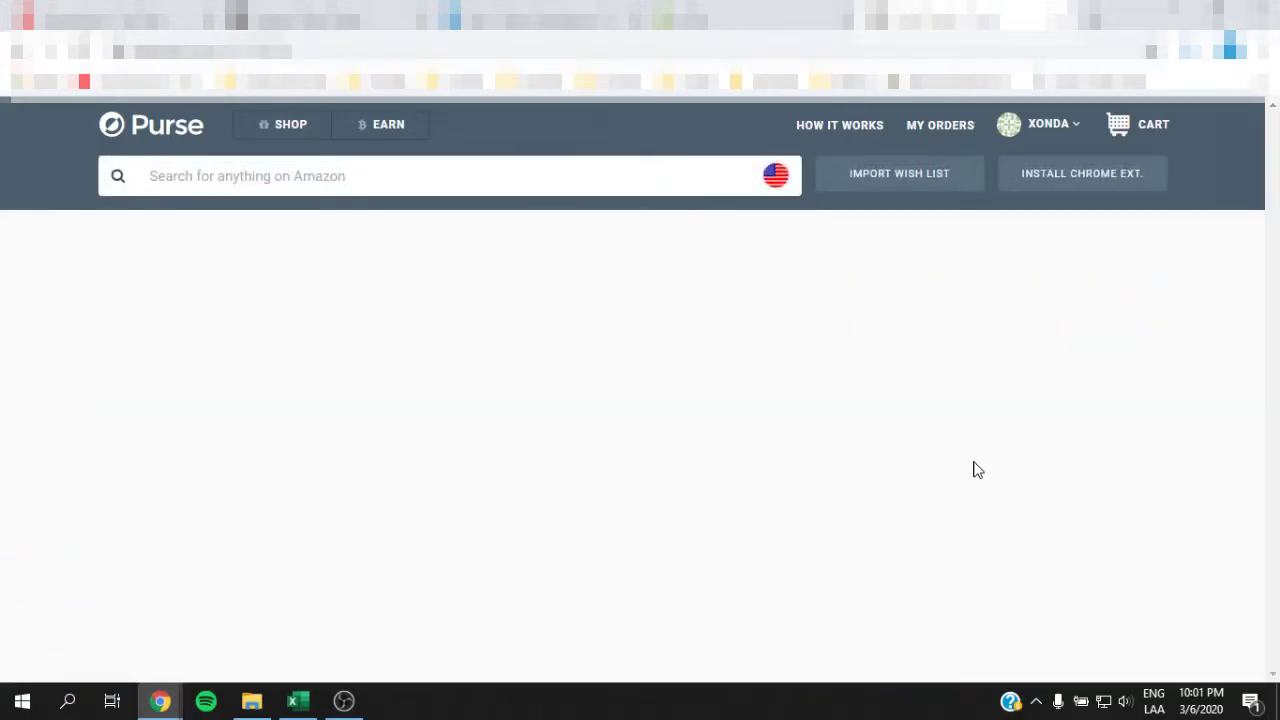
scroll(867, 431, "down", 5)
scroll(614, 340, "down", 3)
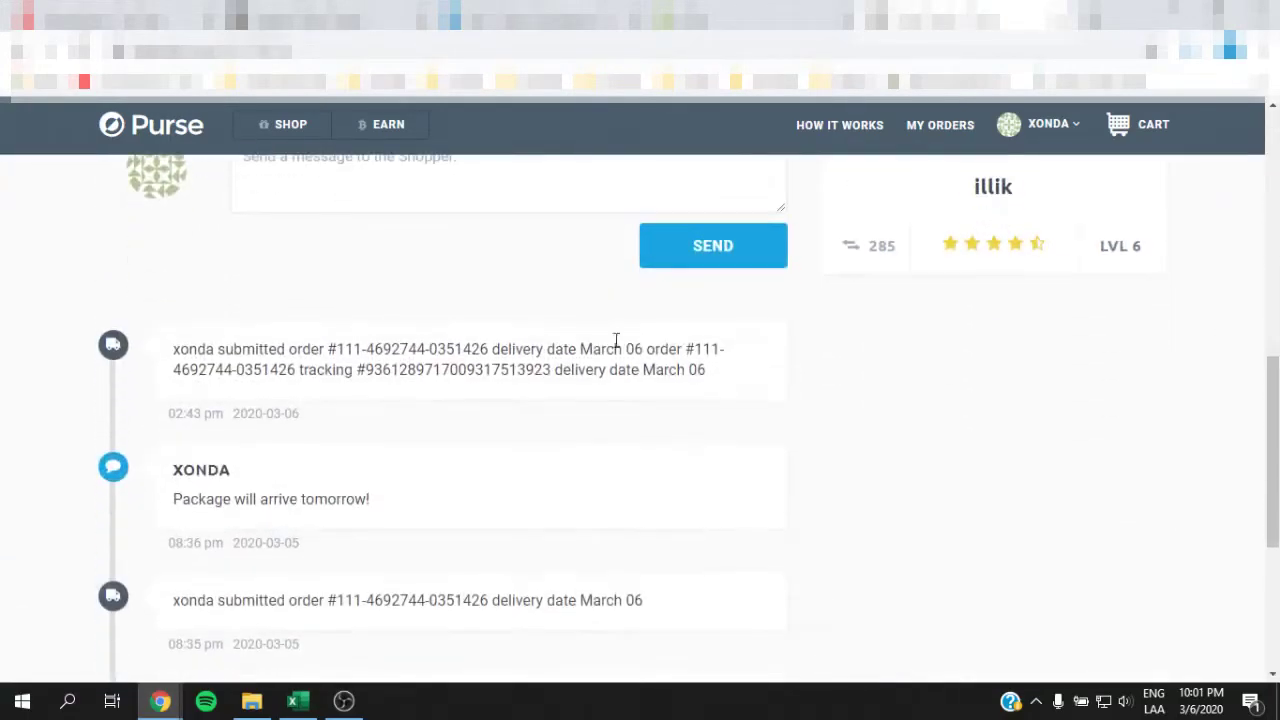
scroll(480, 300, "up", 2)
Step: Send the shopper 'Item has been delivered, please release bitcoin!', correcting the capital H
left_click(489, 360)
type("It")
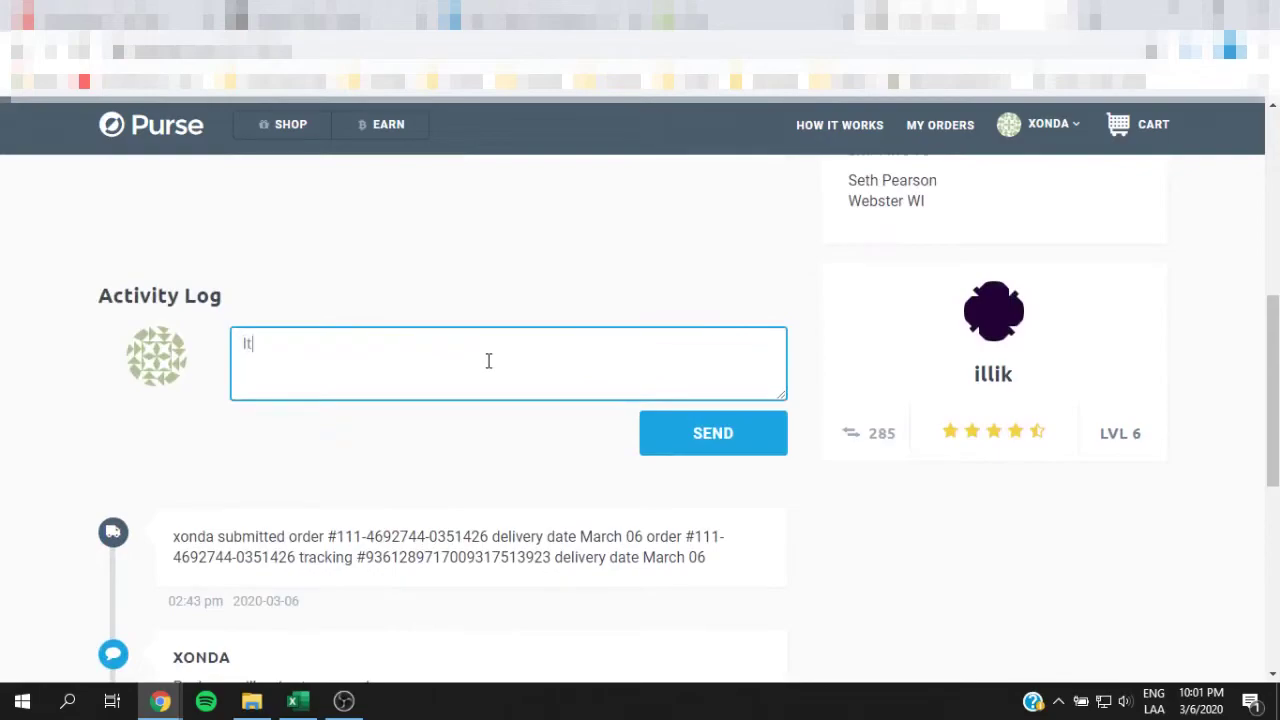
type("em Has been delivered")
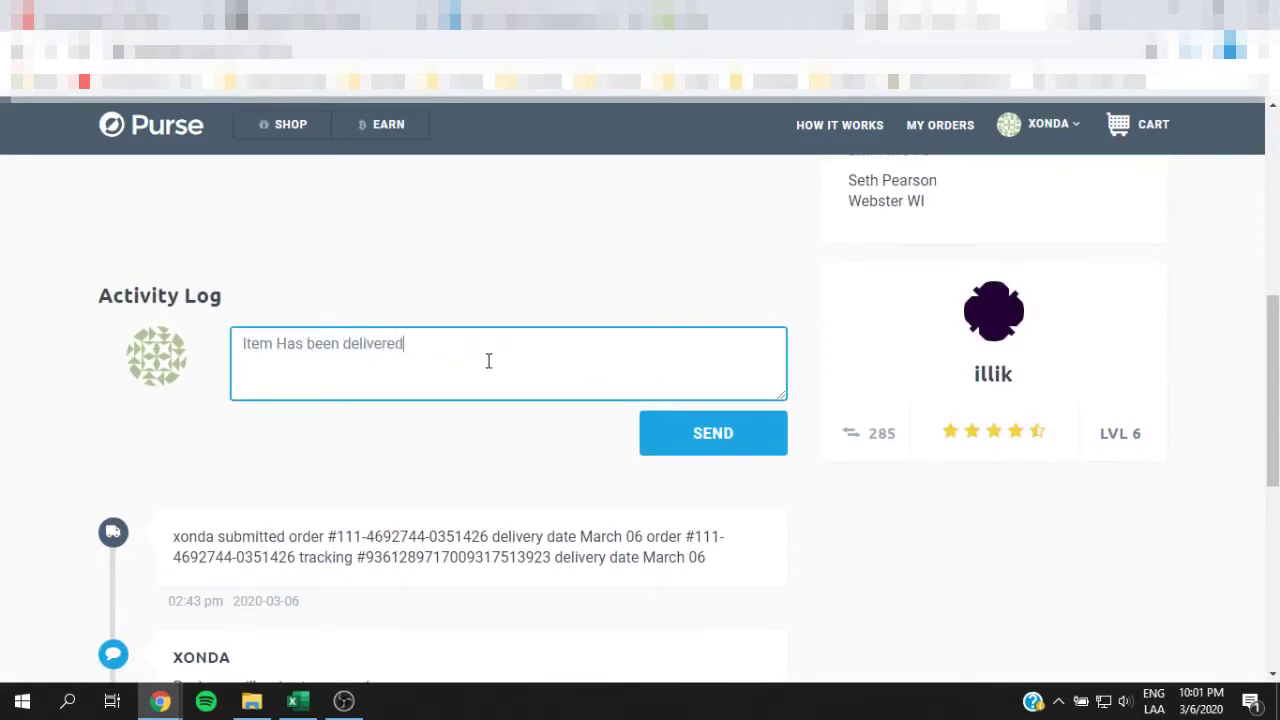
type(", please release bitcoin!")
left_click(294, 344)
key("BackSpace")
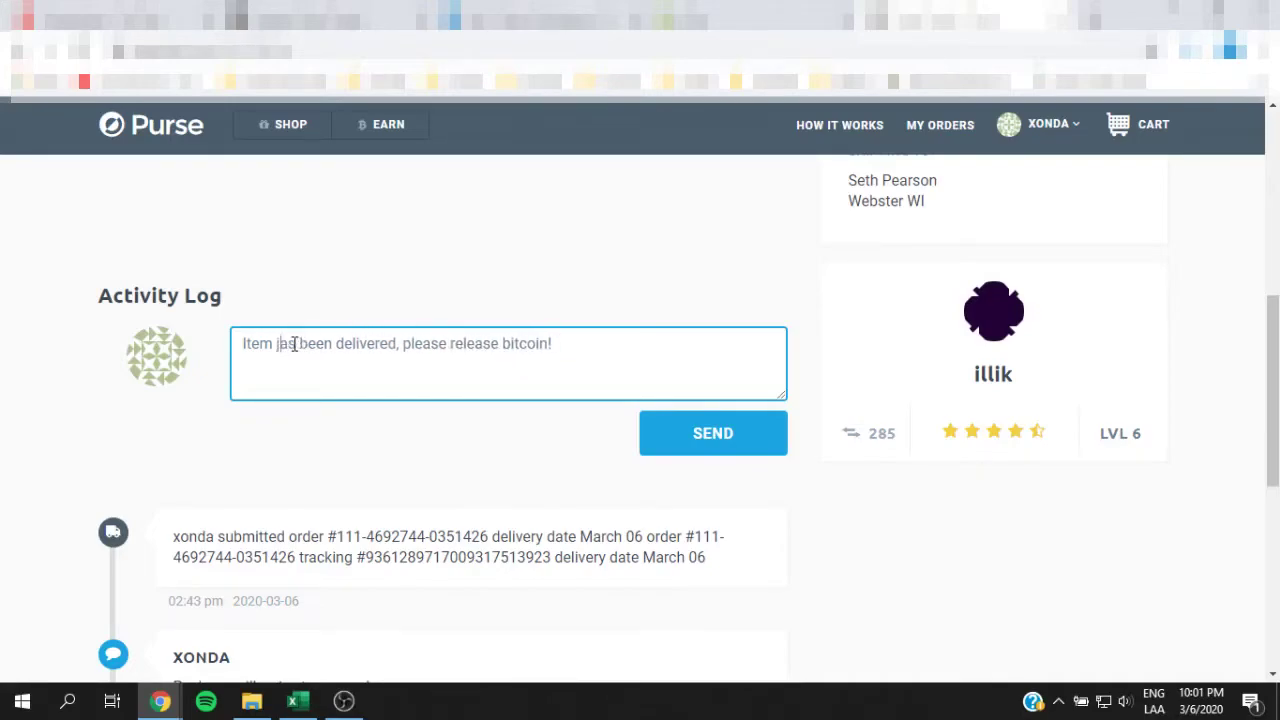
type("¡¿")
key("BackSpace")
key("BackSpace")
type("h")
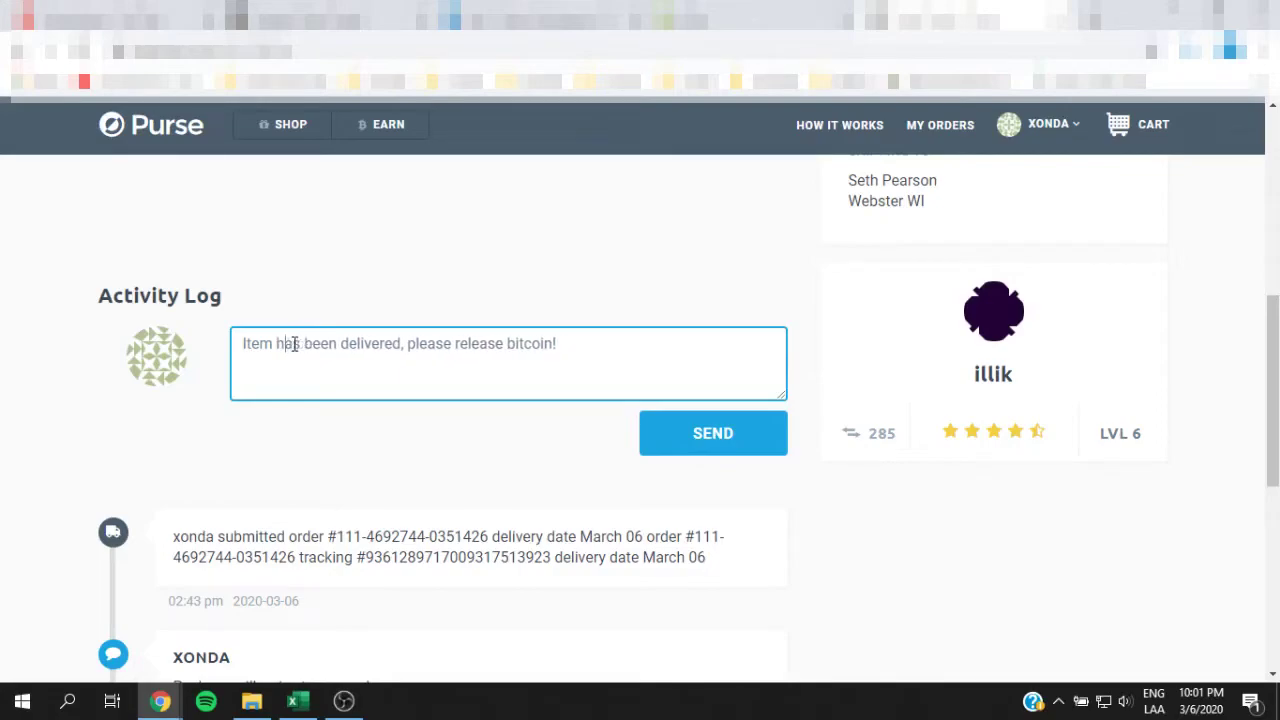
left_click(716, 452)
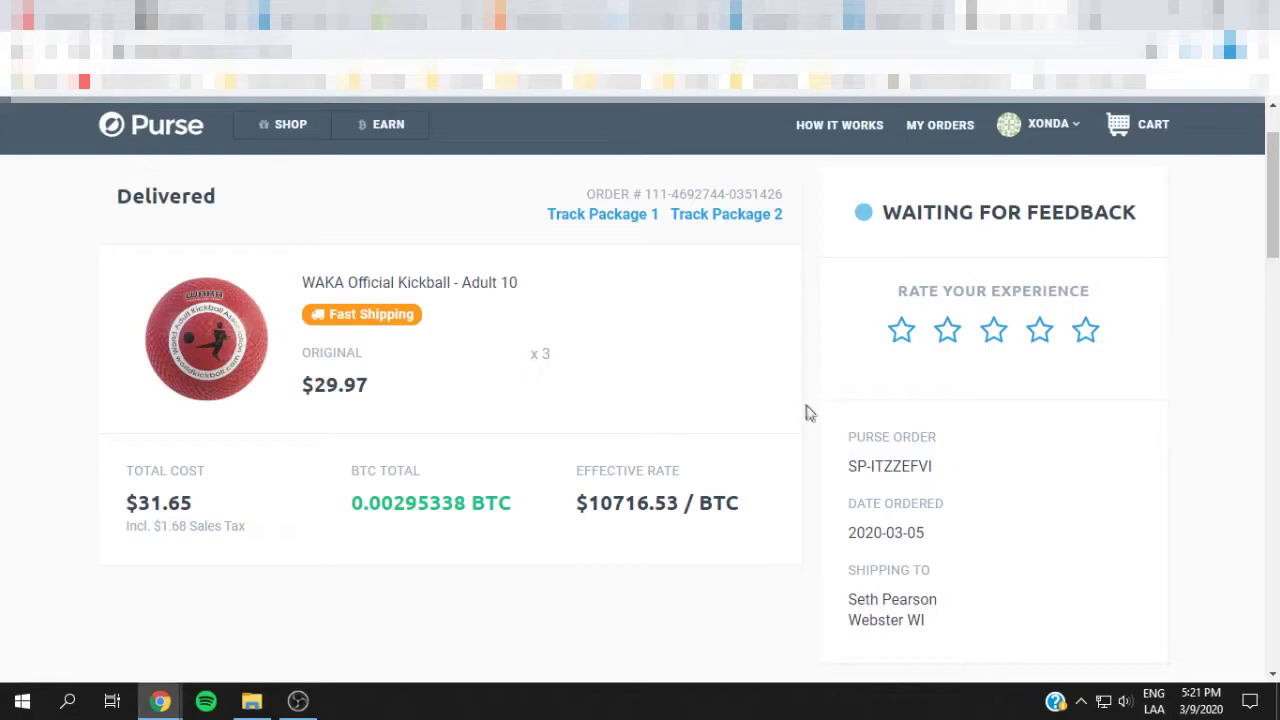
Step: Open the account dropdown in the top bar to check the $22.78 balance
scroll(790, 412, "up", 1)
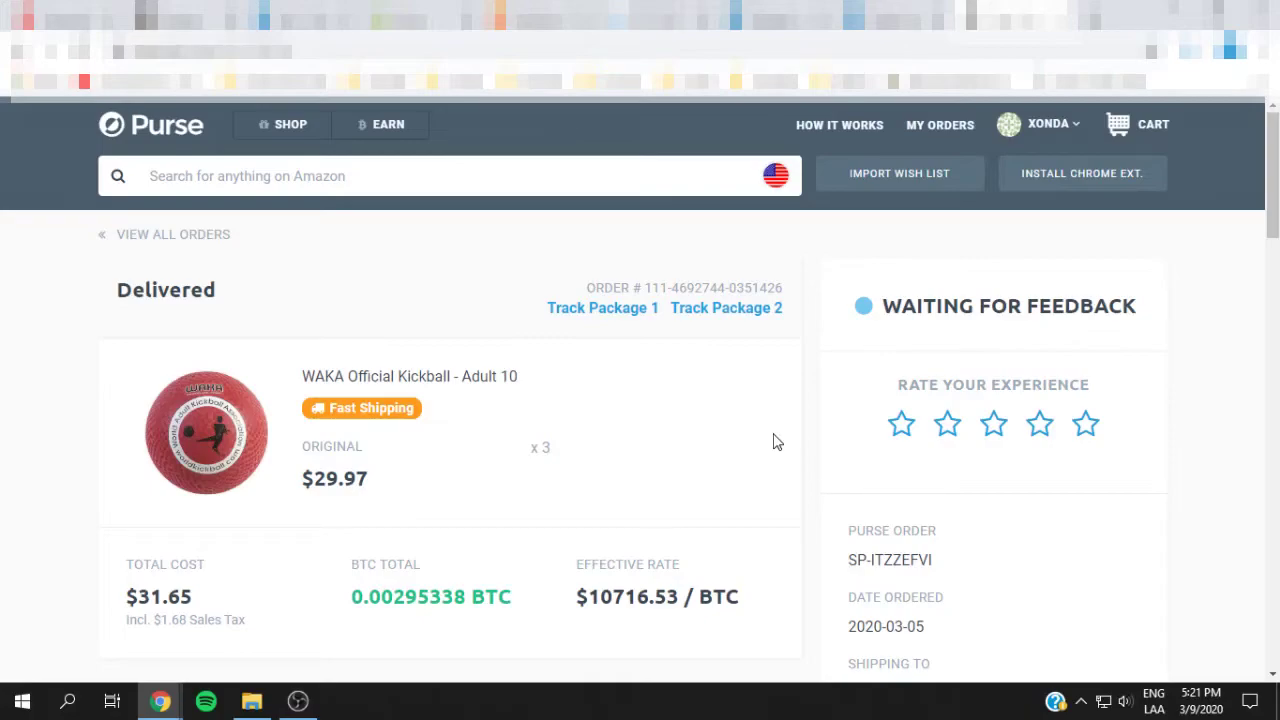
mouse_move(1207, 712)
left_click(1062, 127)
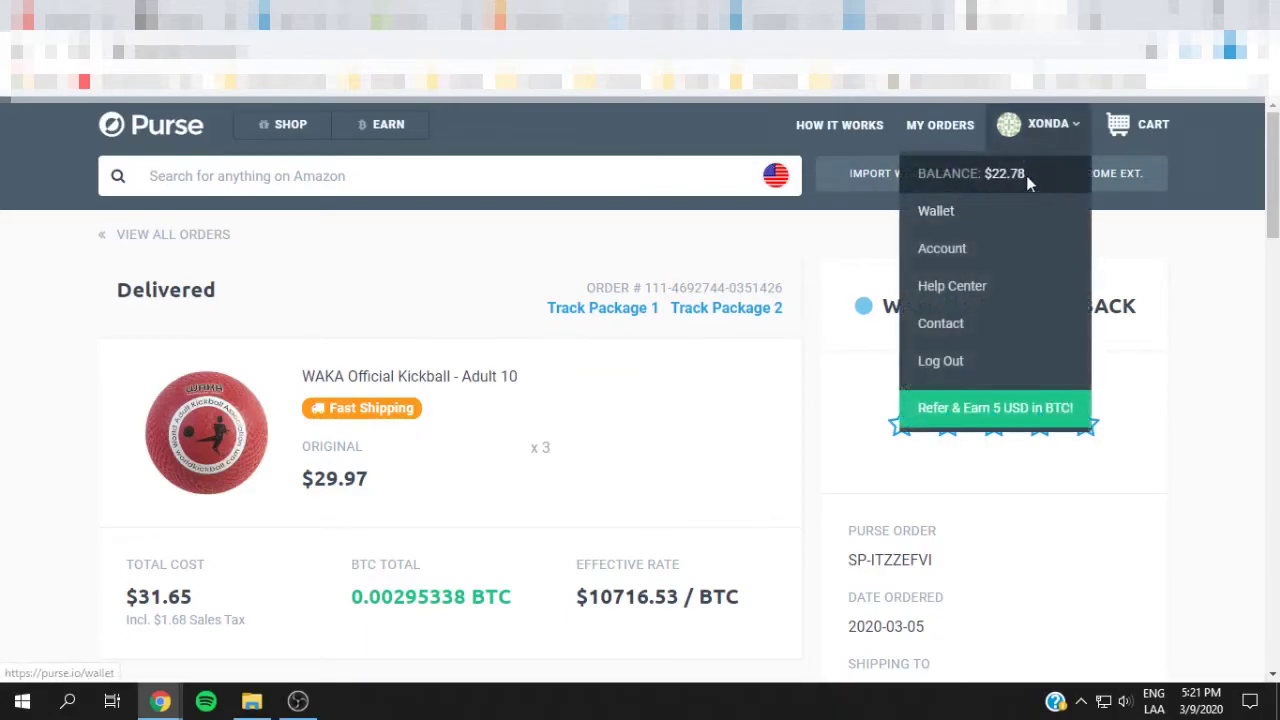
left_click(994, 177)
left_click(1048, 124)
Step: Go to the wallet and switch the 0.00295338 BTC balance to show in USD ($23.05)
left_click(970, 214)
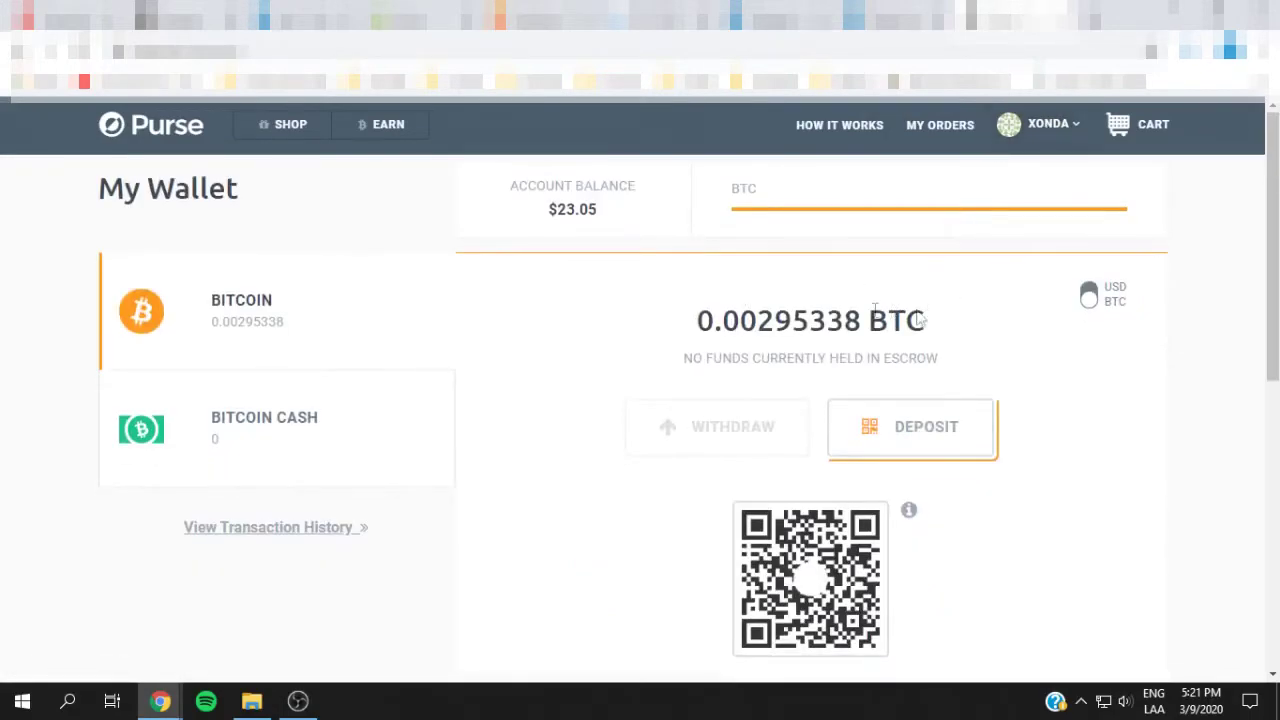
left_click_drag(866, 318, 738, 318)
left_click(1088, 298)
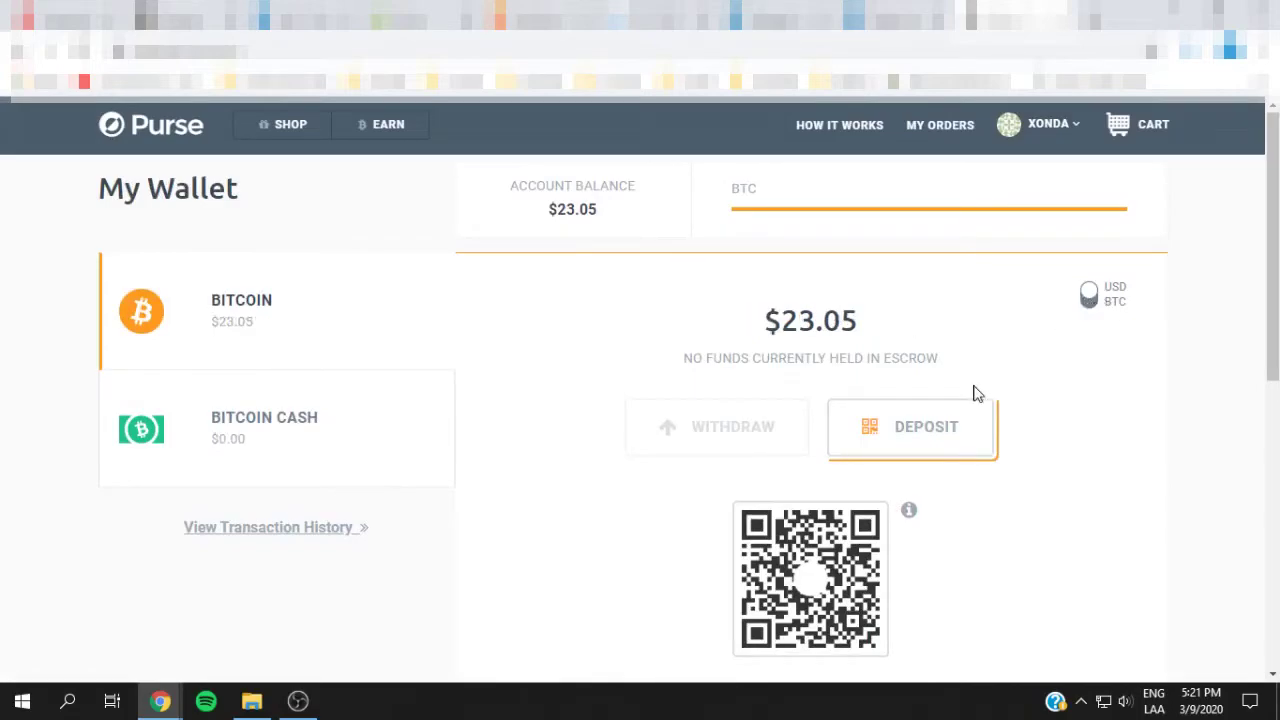
Step: Open the Withdraw form showing $20.71 available and a 0.0003 BTC network fee
scroll(868, 380, "down", 2)
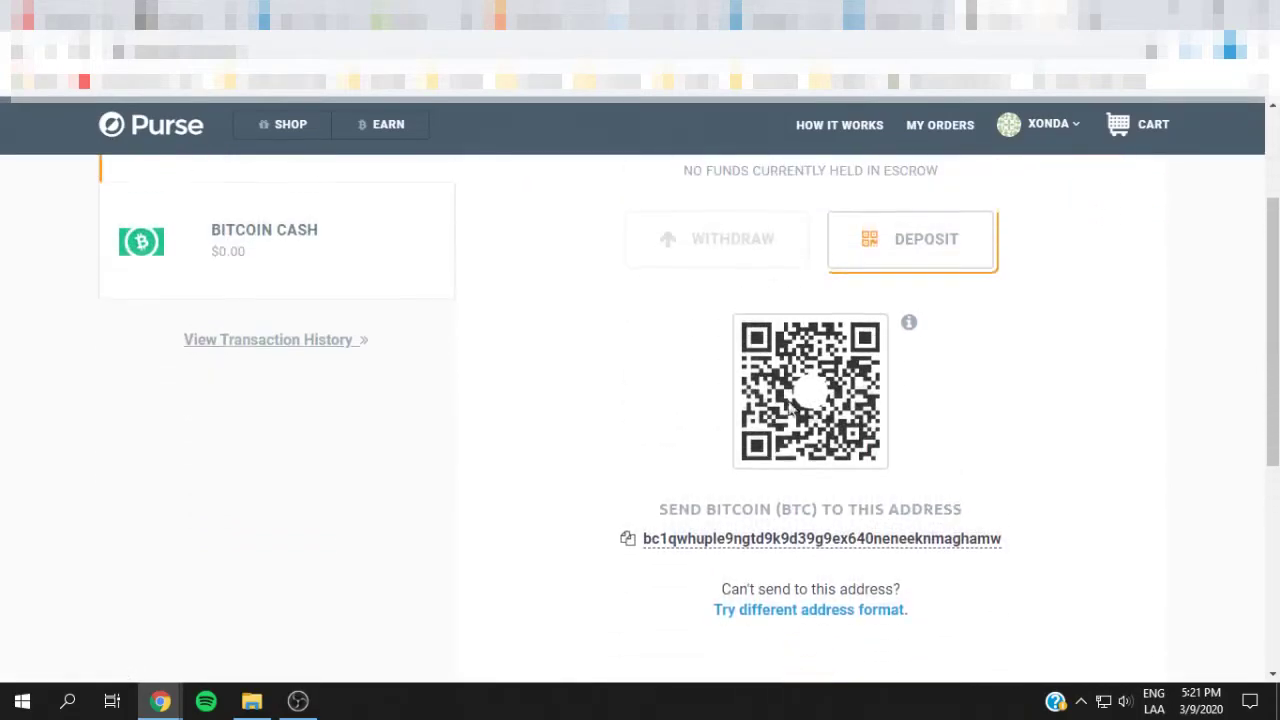
left_click(736, 258)
scroll(1088, 363, "up", 3)
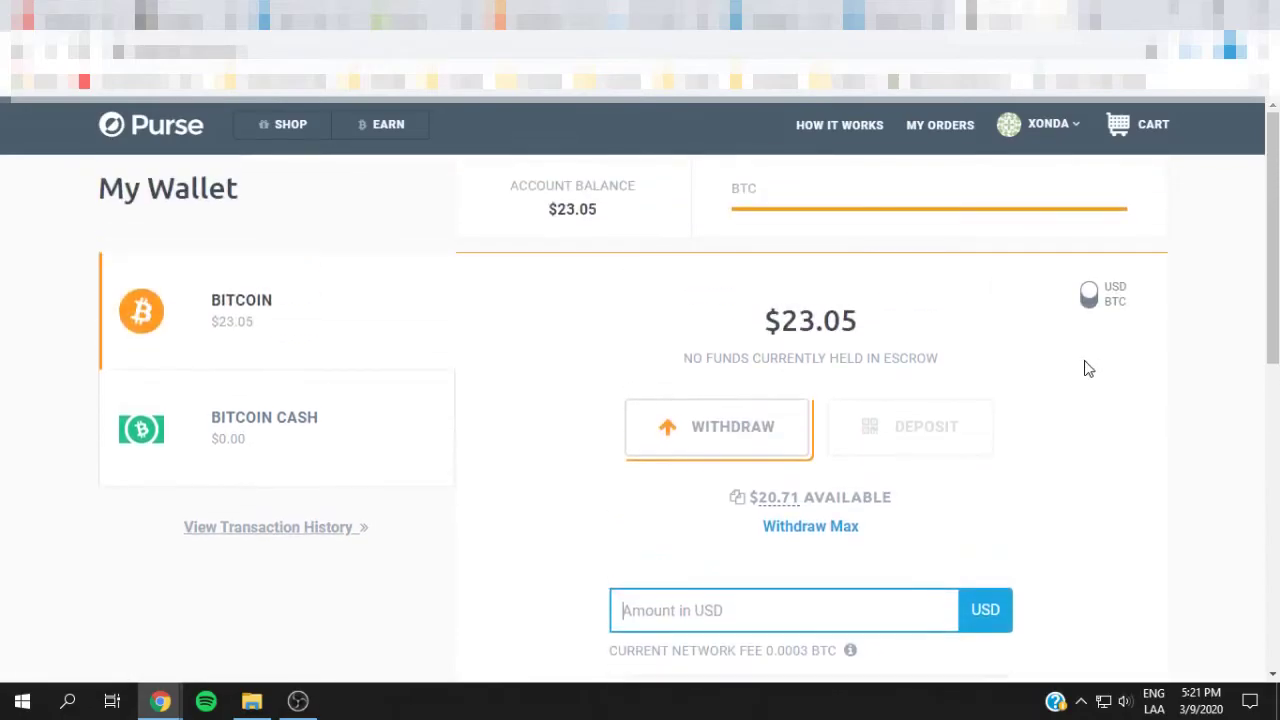